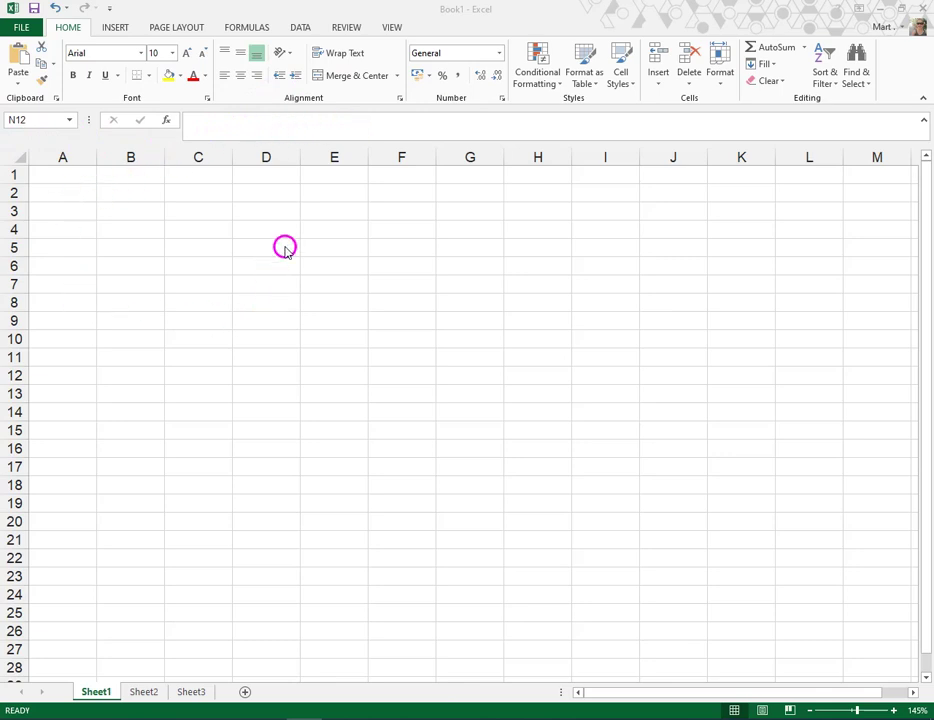
Step: Select cell B5, look at Sheet2 and Sheet3, and return to Sheet1
left_click(127, 248)
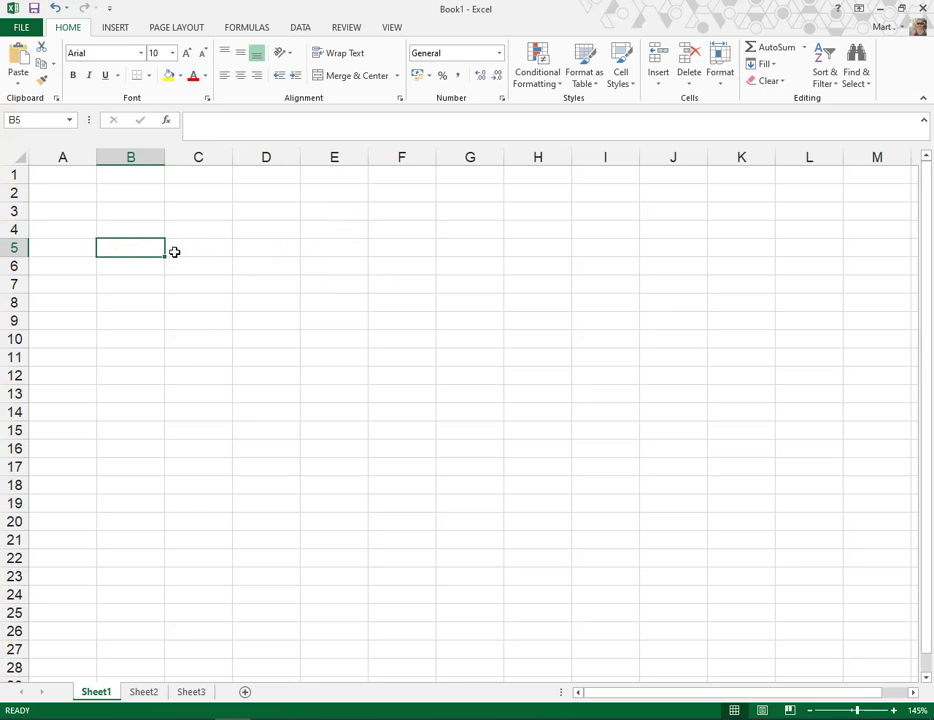
left_click(37, 120)
left_click(143, 692)
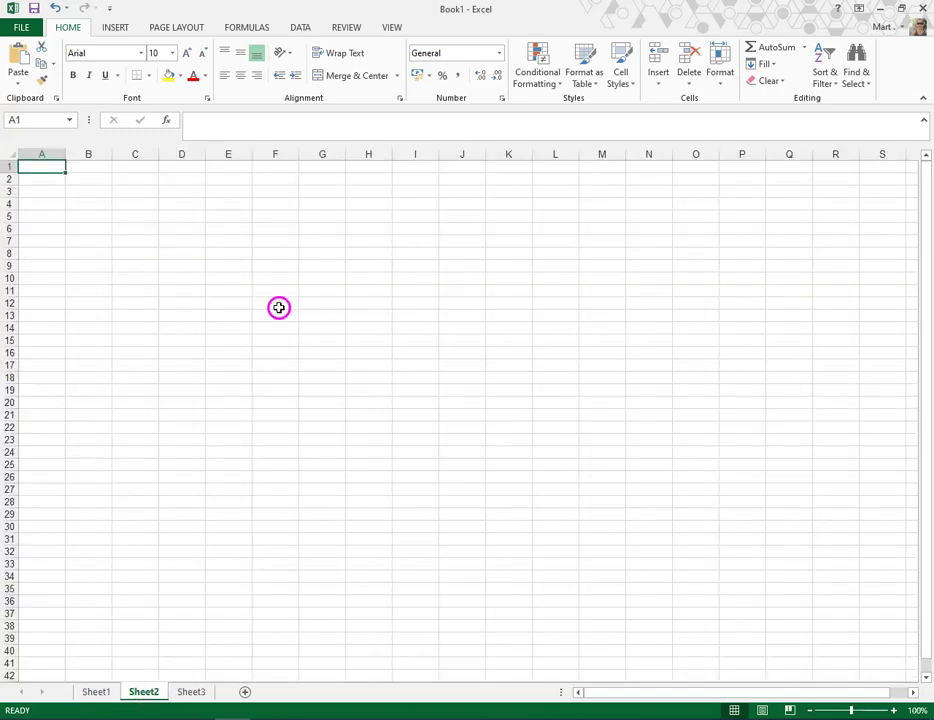
left_click(192, 693)
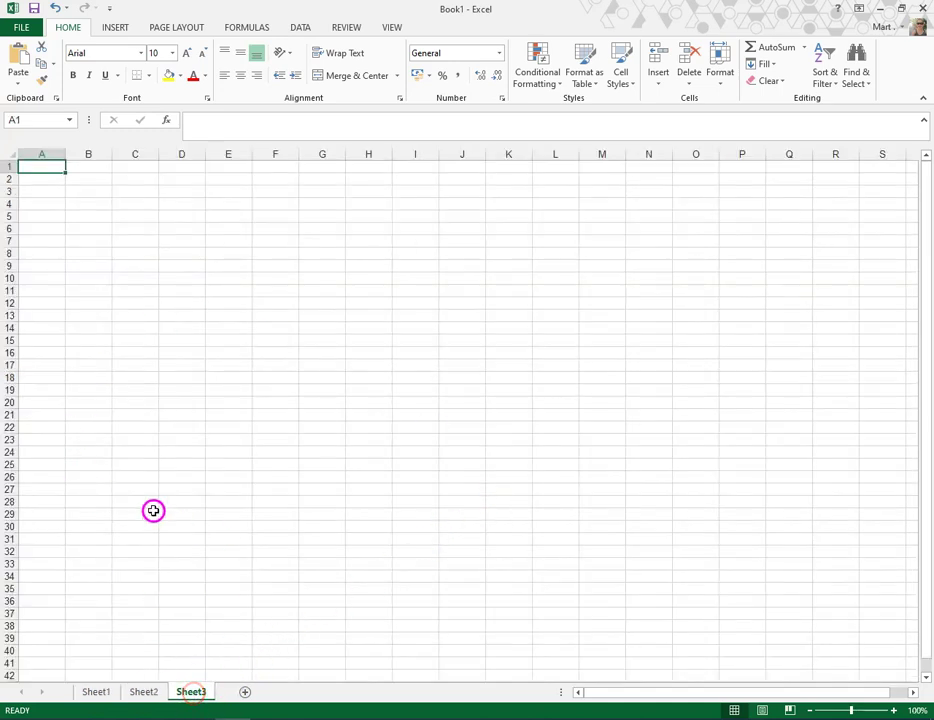
left_click(97, 692)
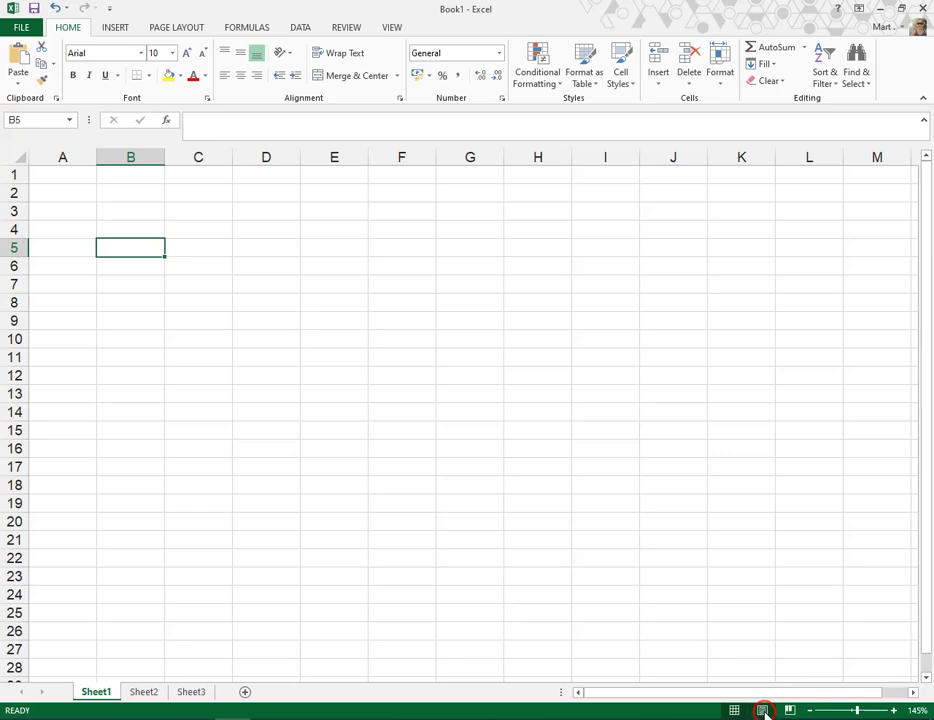
Step: Switch Sheet1 to Page Layout view and look over the page's header and footer areas
left_click(763, 710)
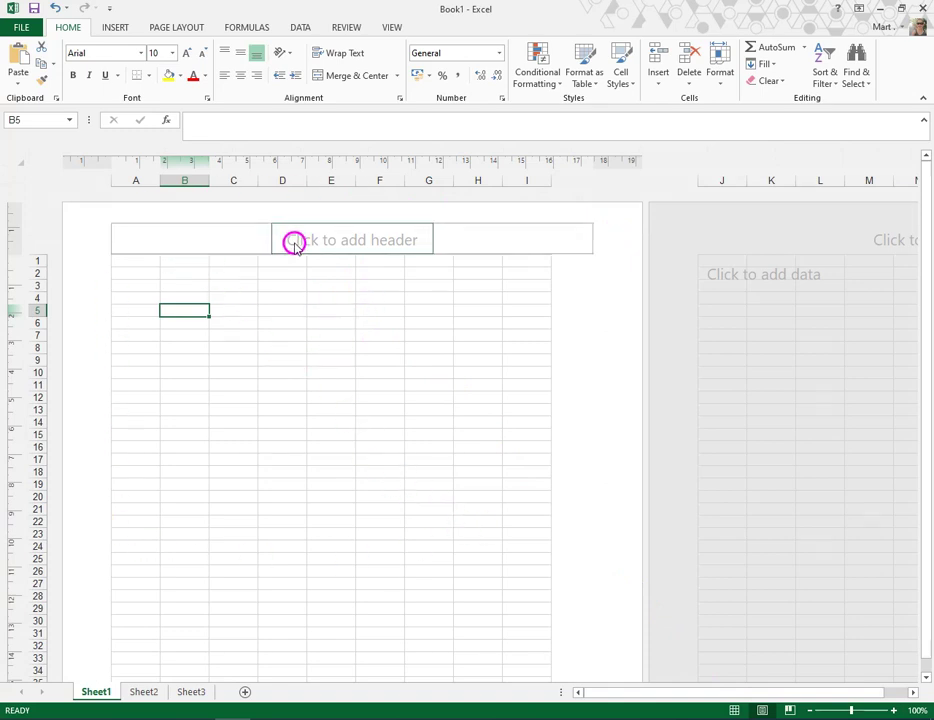
scroll(423, 403, "down", 13)
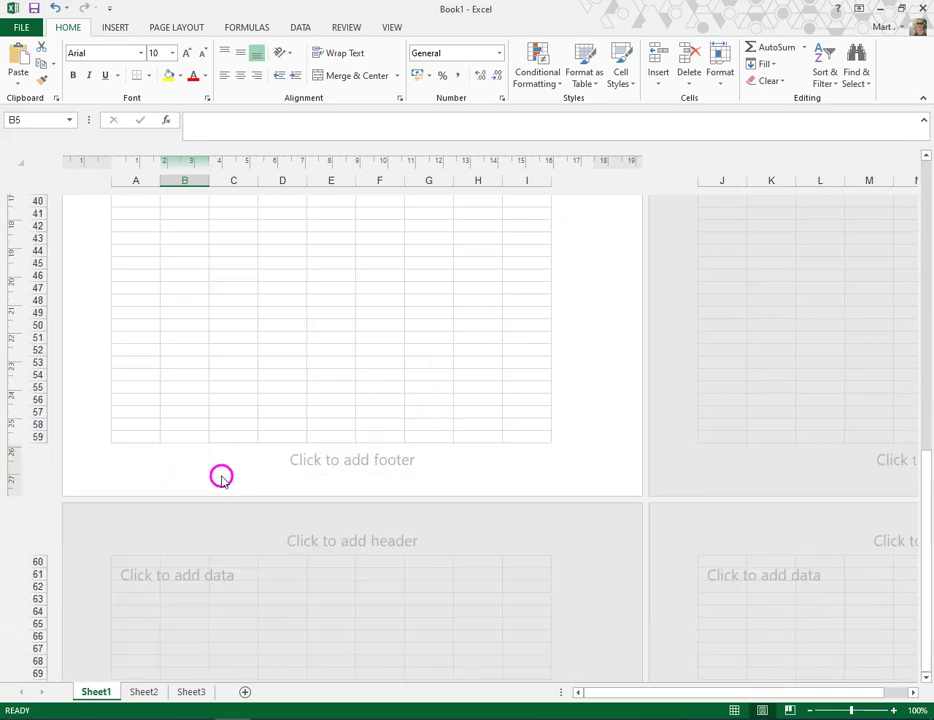
scroll(473, 467, "up", 13)
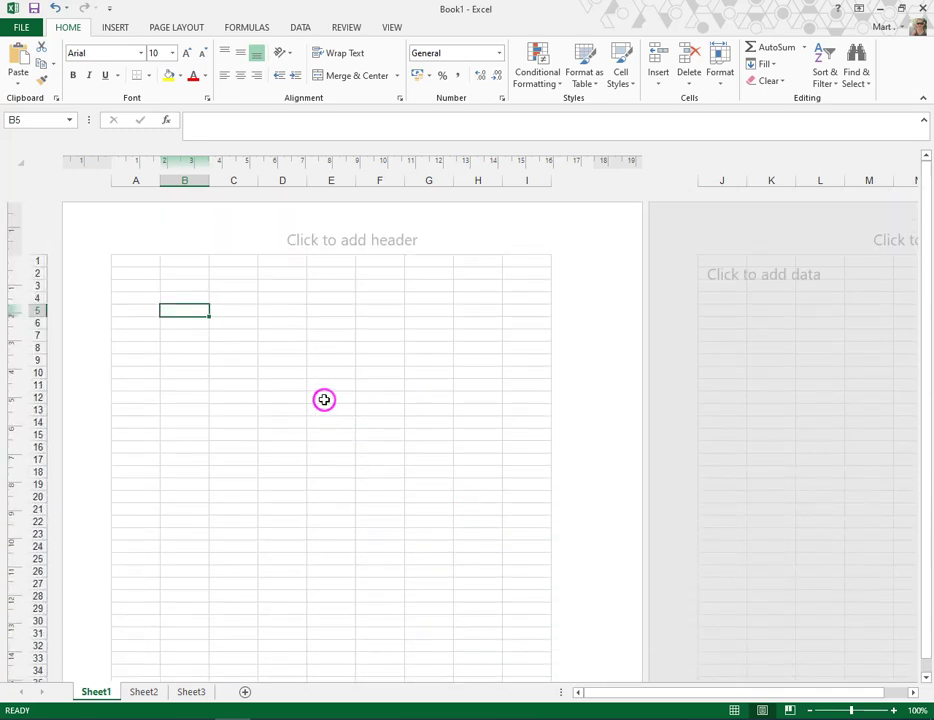
scroll(323, 411, "down", 10)
scroll(324, 413, "up", 10)
left_click(393, 28)
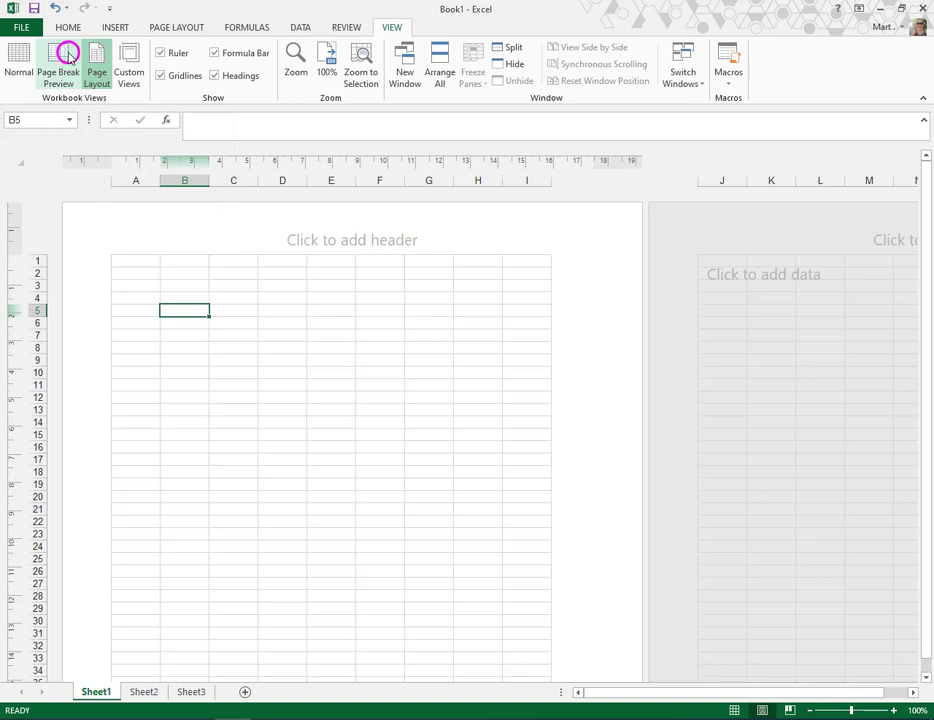
left_click(62, 86)
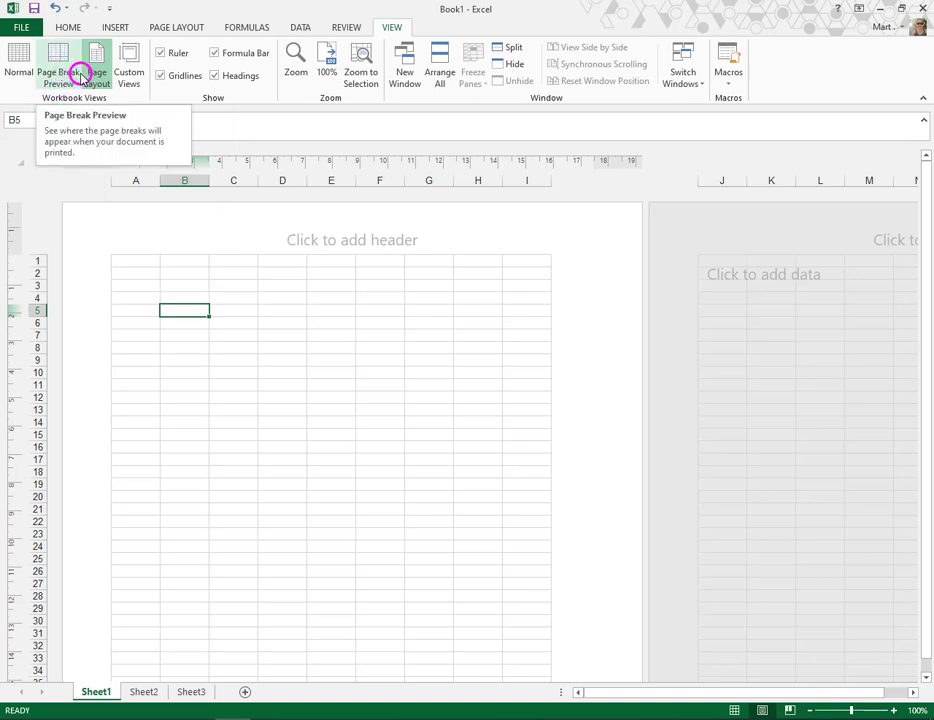
left_click(92, 76)
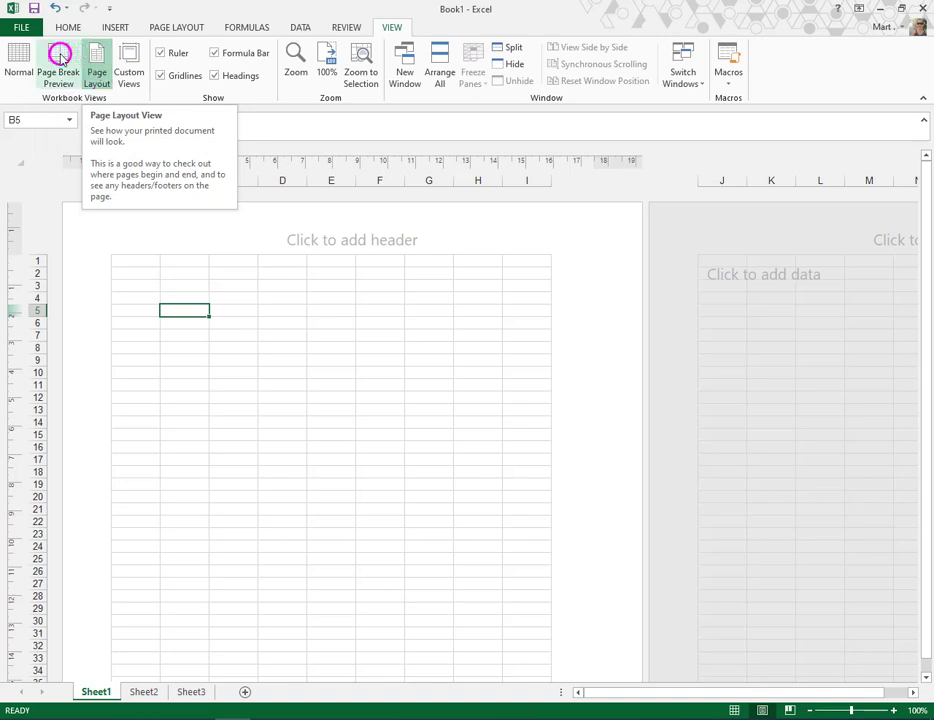
left_click(103, 77)
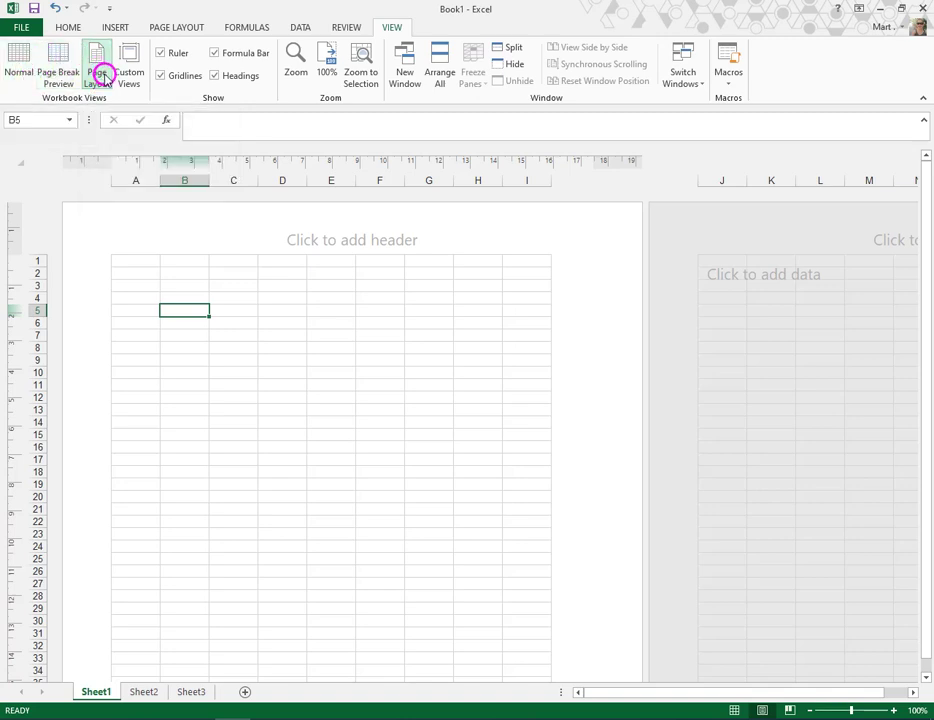
left_click(338, 274)
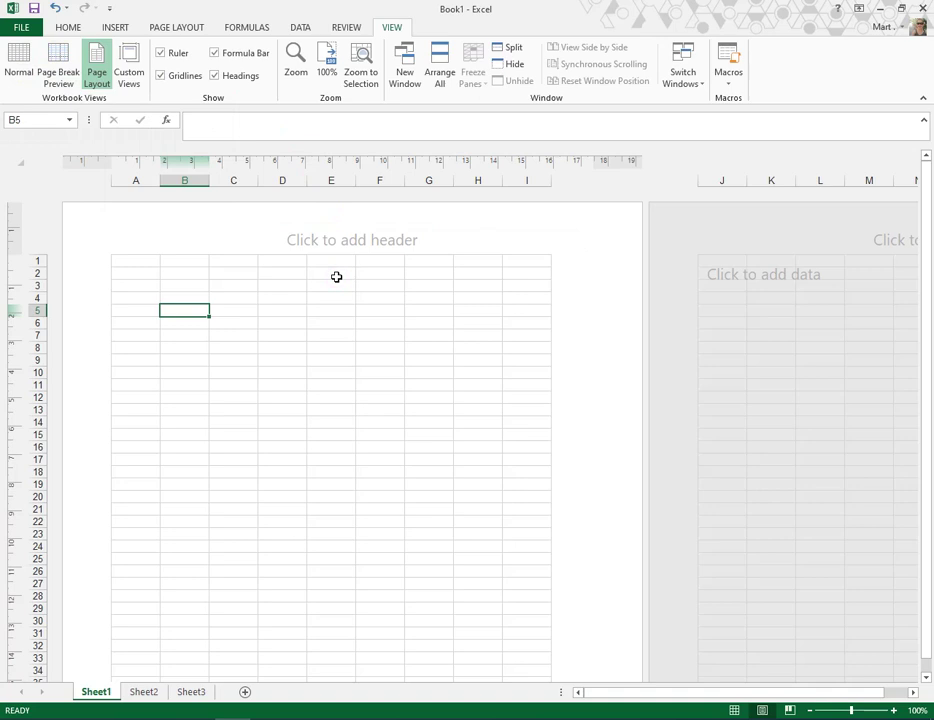
Step: Enter EXAMPLE in the left section of Sheet1's page header and leave header editing
scroll(418, 366, "down", 8)
scroll(418, 366, "up", 8)
left_click(156, 249)
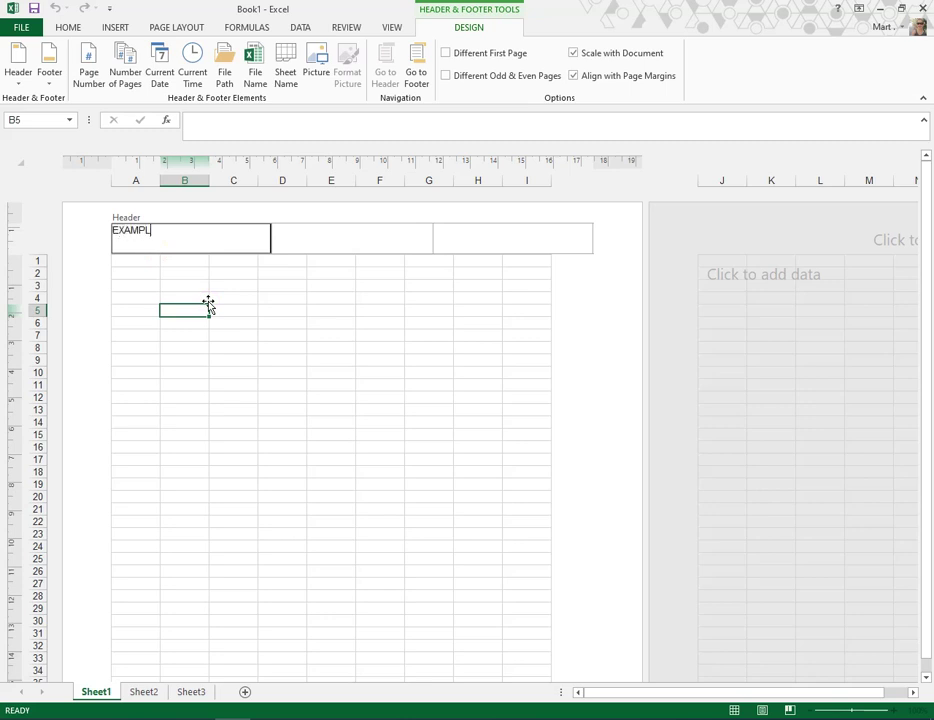
left_click(207, 302)
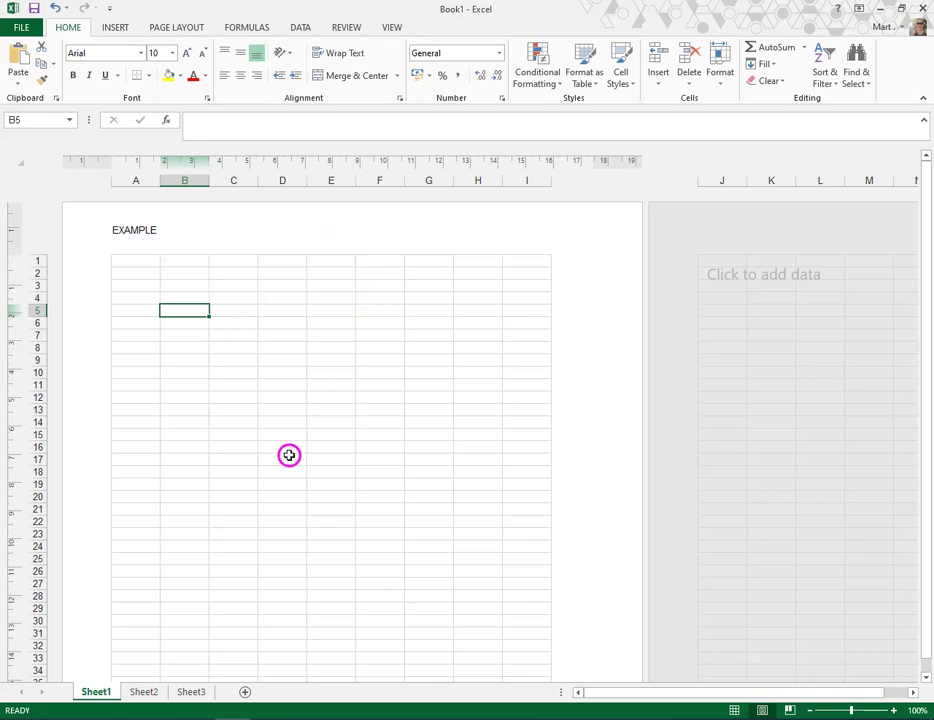
Step: Switch Sheet1 back to Normal view and look over the grid with its page boundary line
left_click(389, 27)
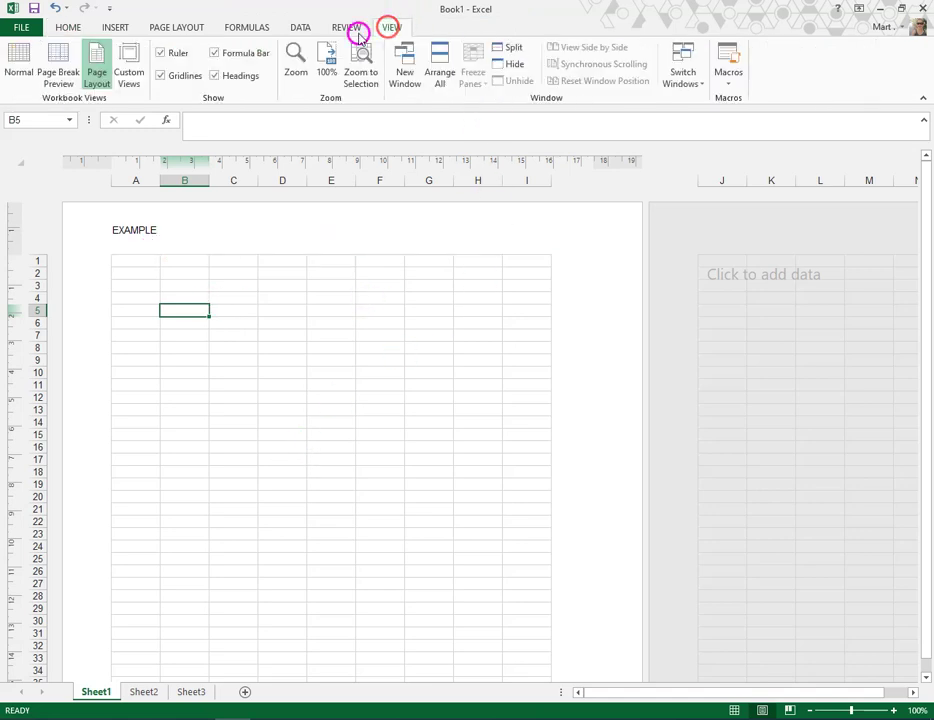
left_click(15, 75)
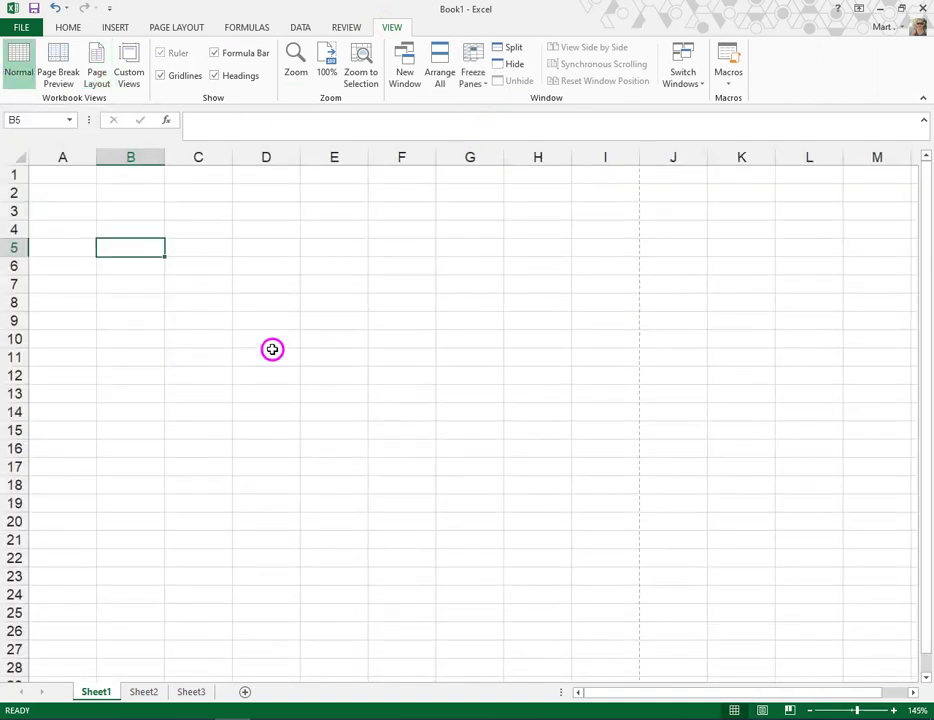
middle_click(486, 319)
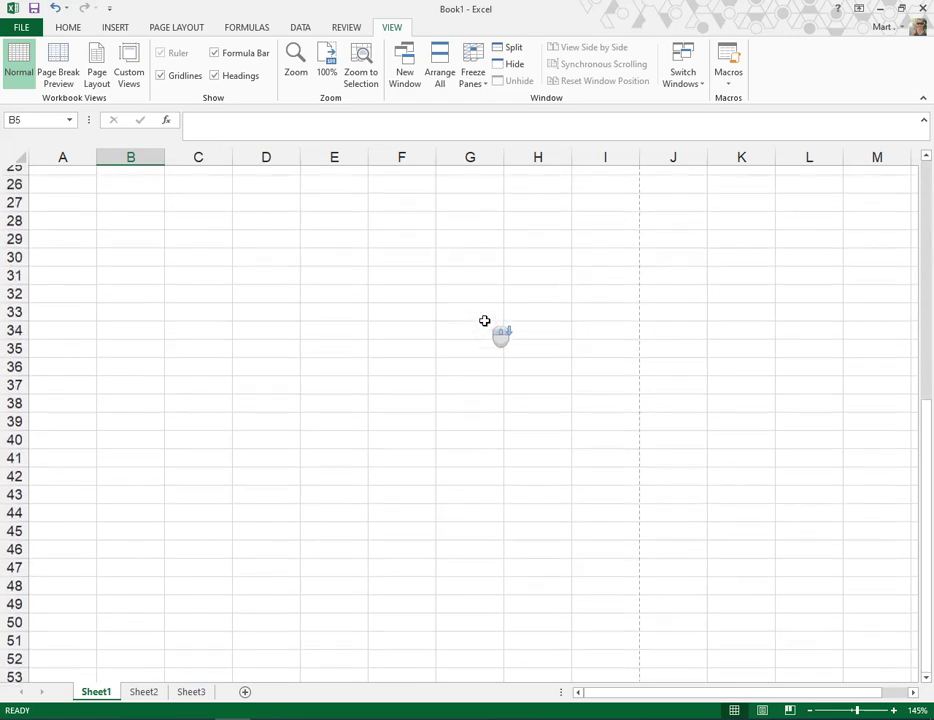
scroll(484, 320, "down", 7)
scroll(484, 320, "up", 11)
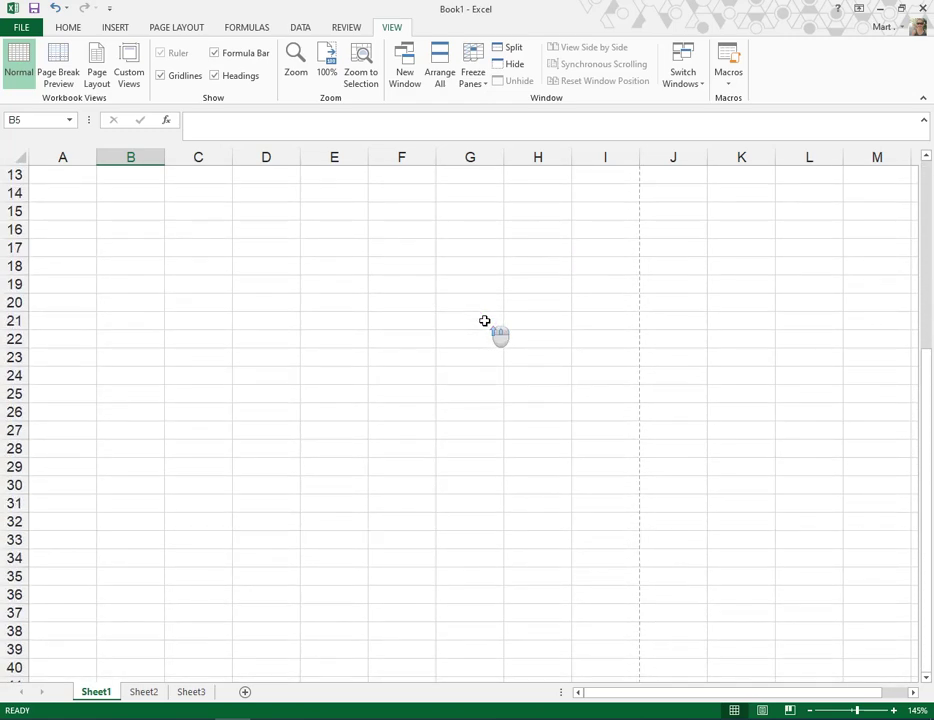
scroll(484, 320, "up", 4)
middle_click(480, 321)
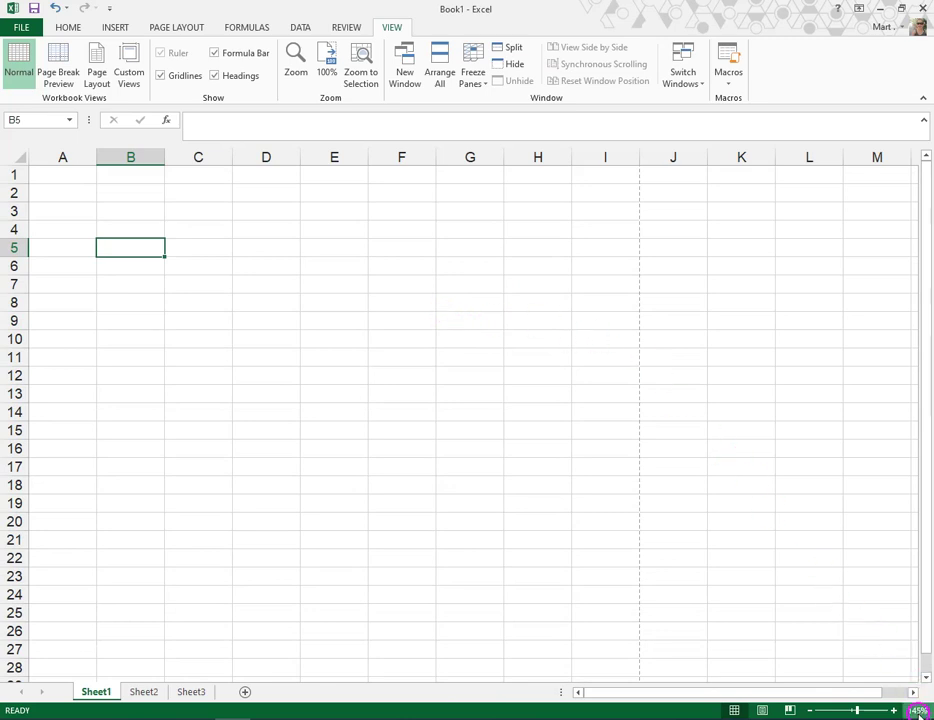
Step: Zoom the worksheet in to 180%
left_click(893, 710)
left_click(893, 710)
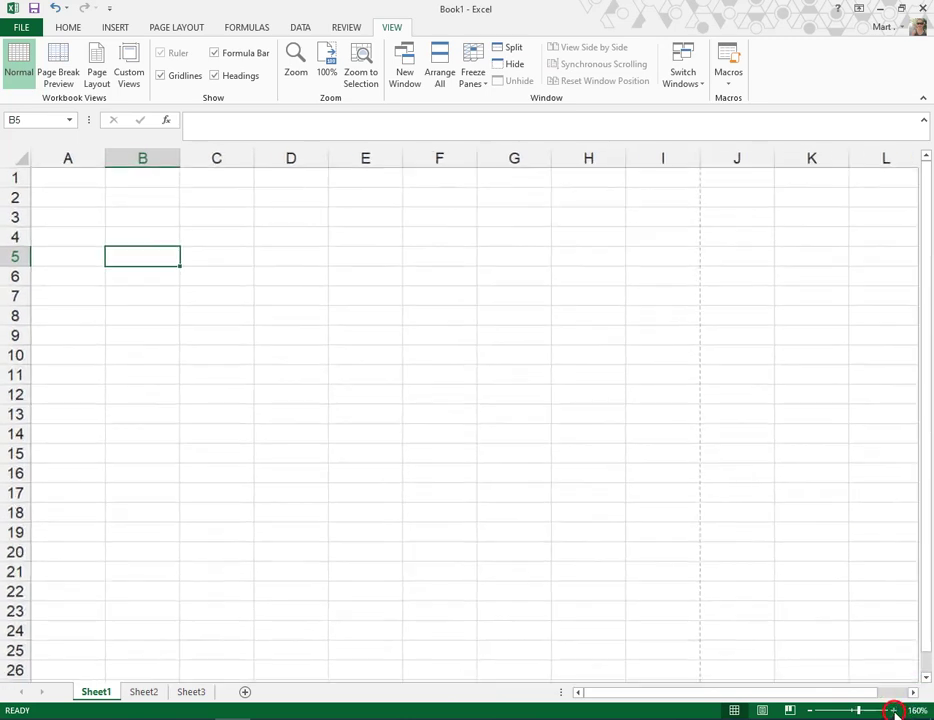
left_click(893, 710)
left_click(893, 710)
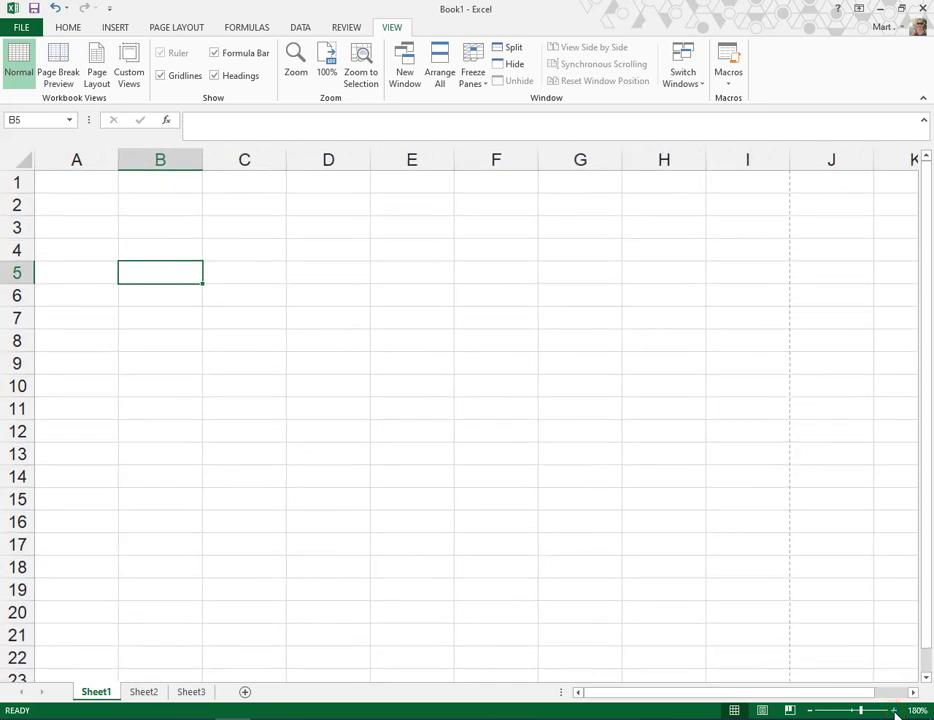
Step: Look at the page break below row 59, zoom the worksheet in to 230%, and return to row 1
left_click_drag(703, 693, 757, 692)
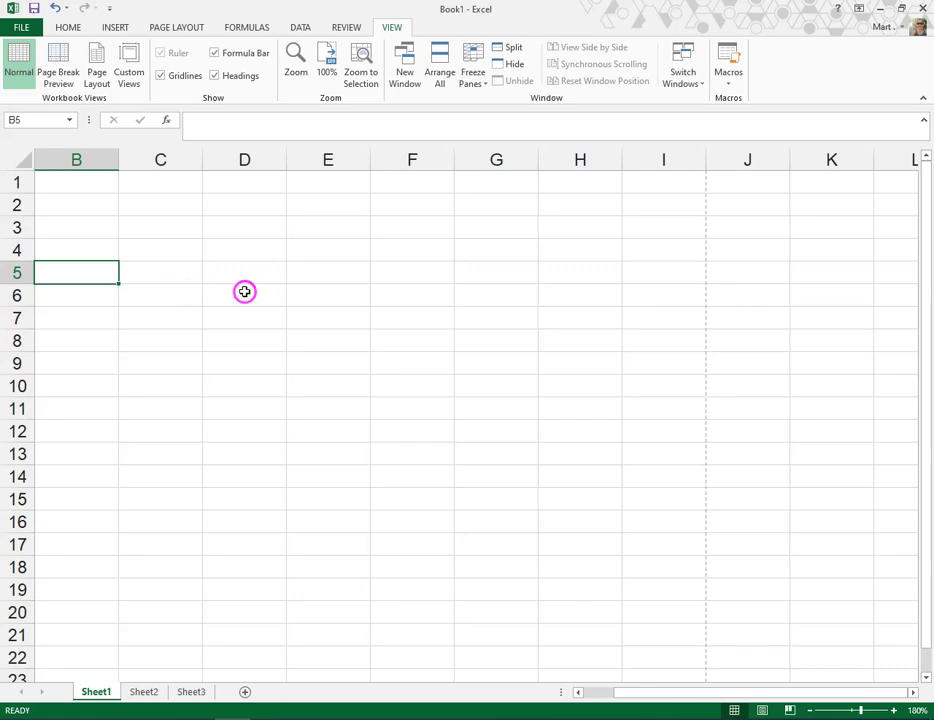
scroll(340, 267, "down", 6)
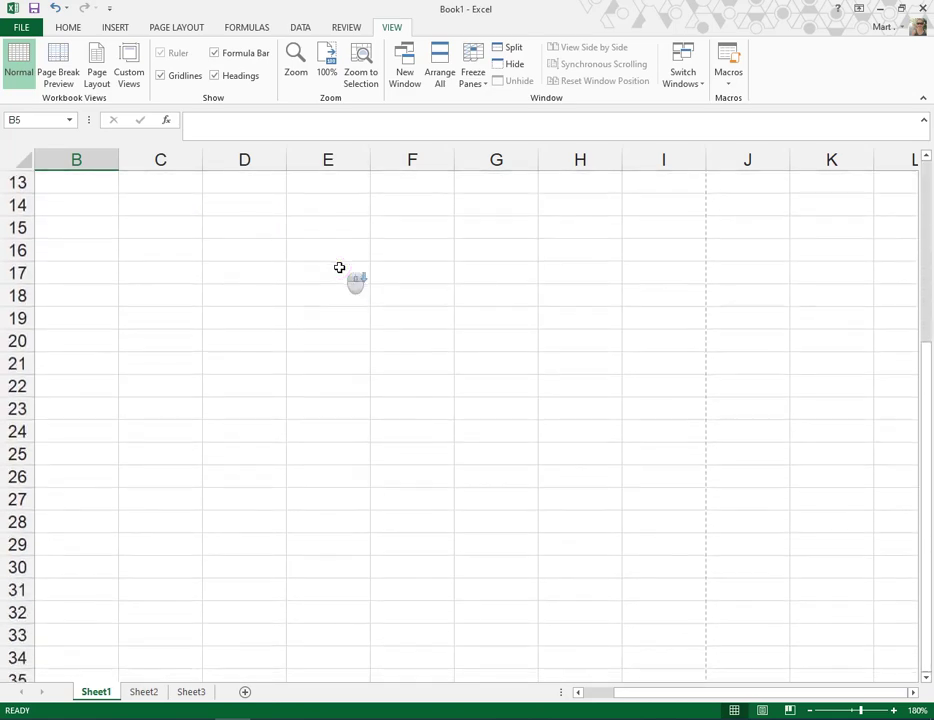
scroll(340, 268, "down", 8)
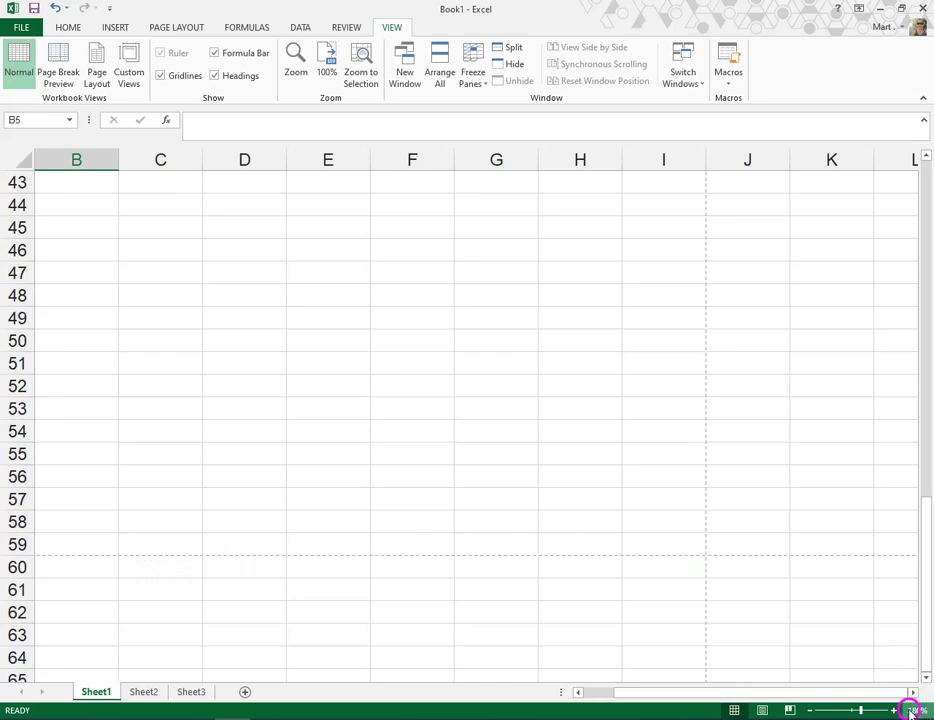
left_click(897, 710)
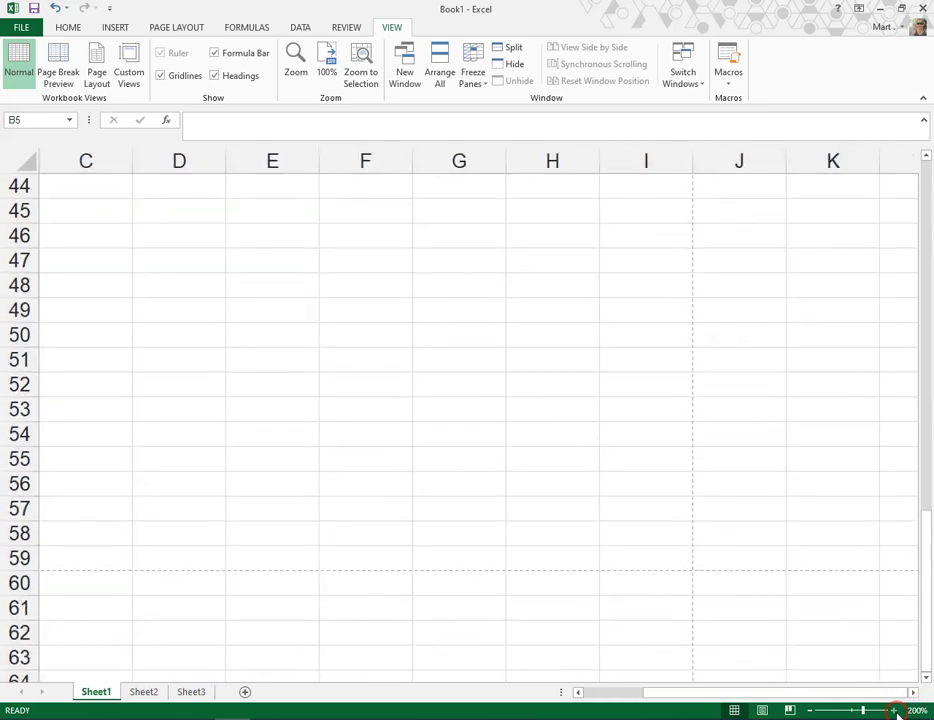
left_click(897, 710)
left_click(897, 710)
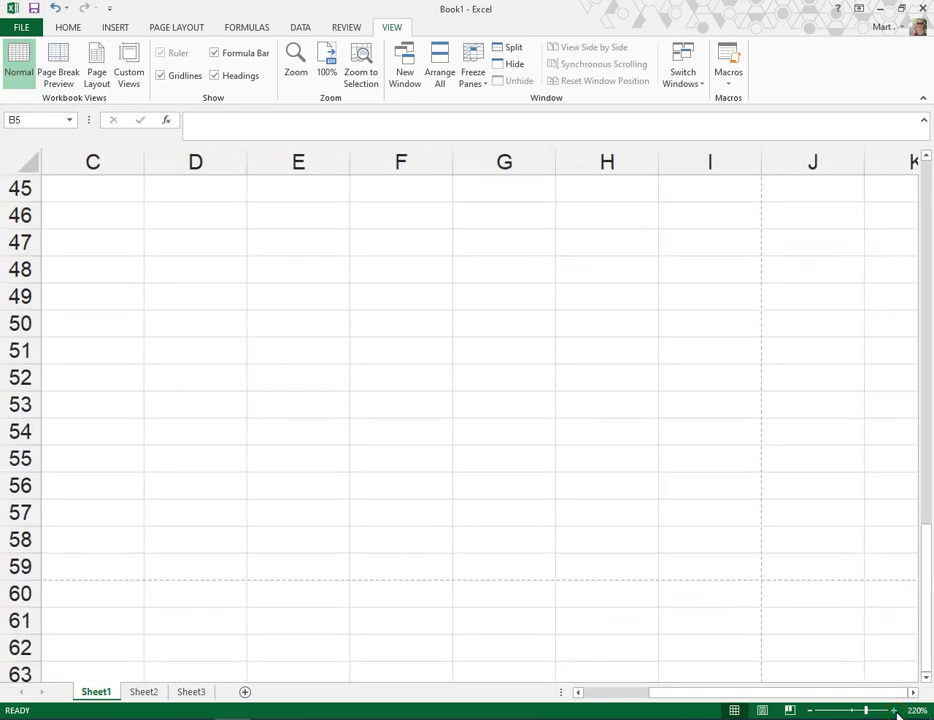
left_click(897, 710)
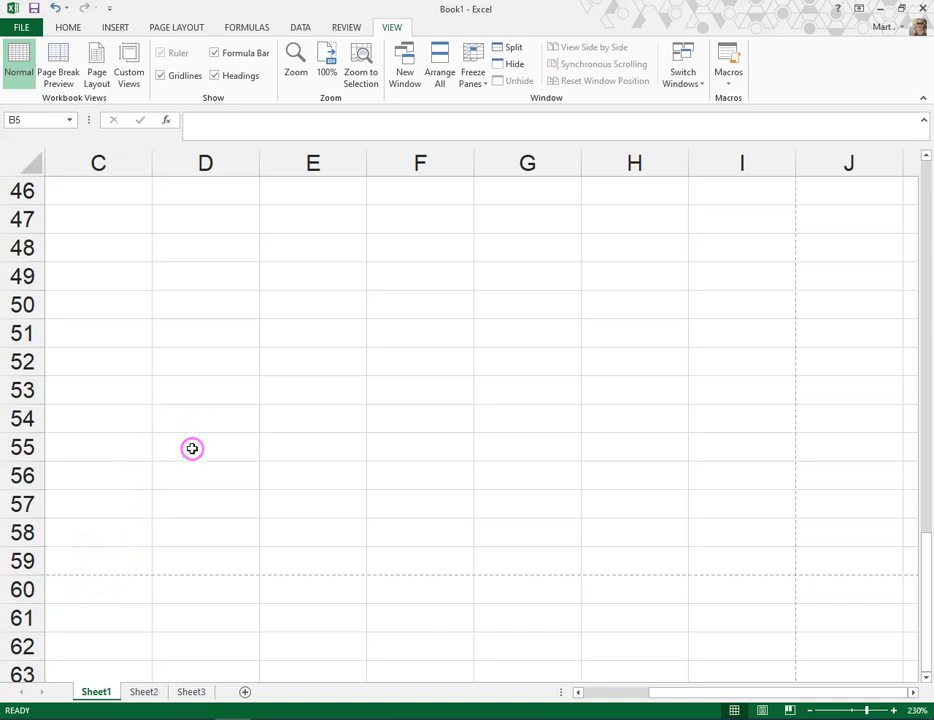
scroll(230, 419, "up", 14)
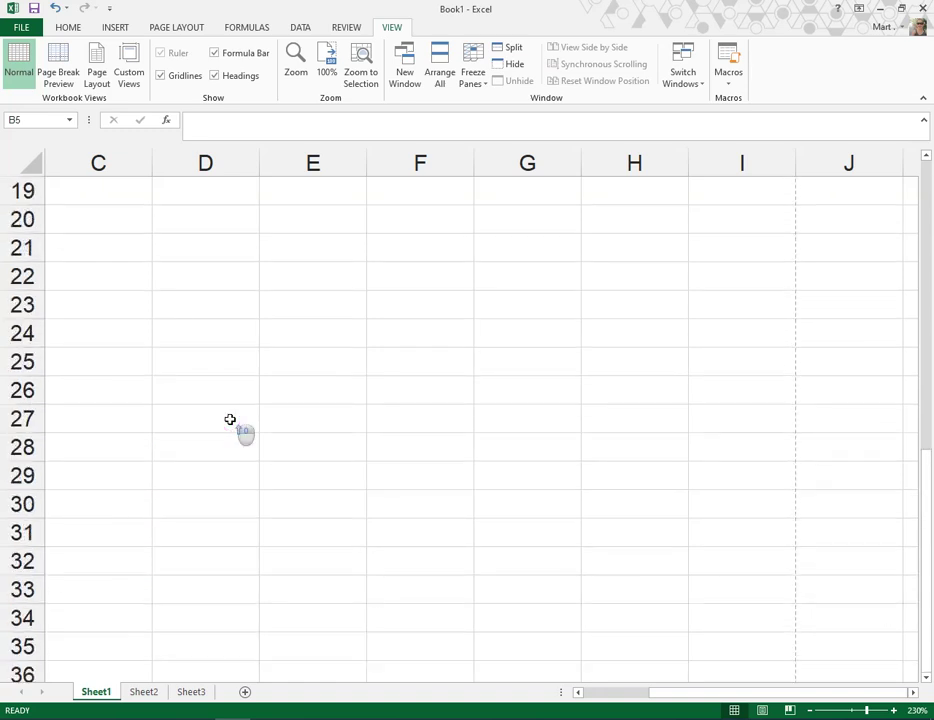
scroll(230, 419, "up", 1)
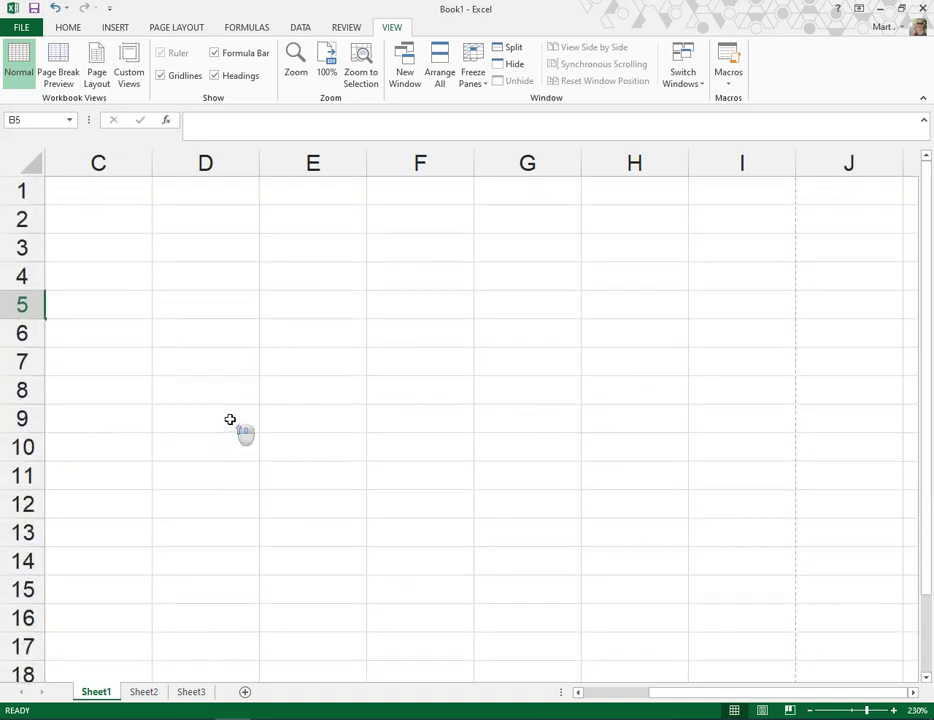
left_click(66, 28)
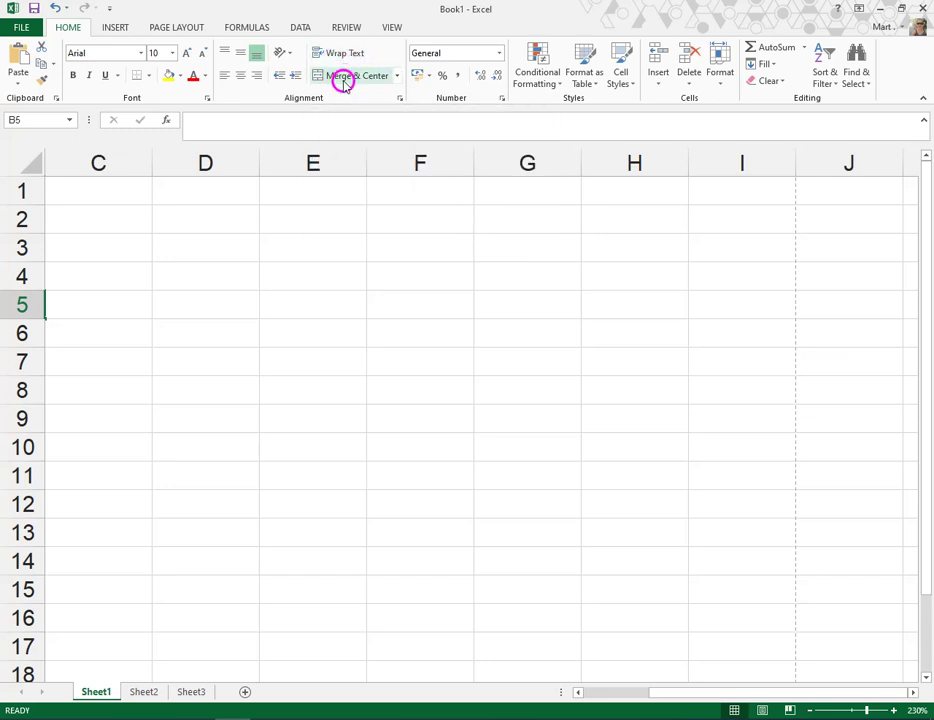
left_click(279, 76)
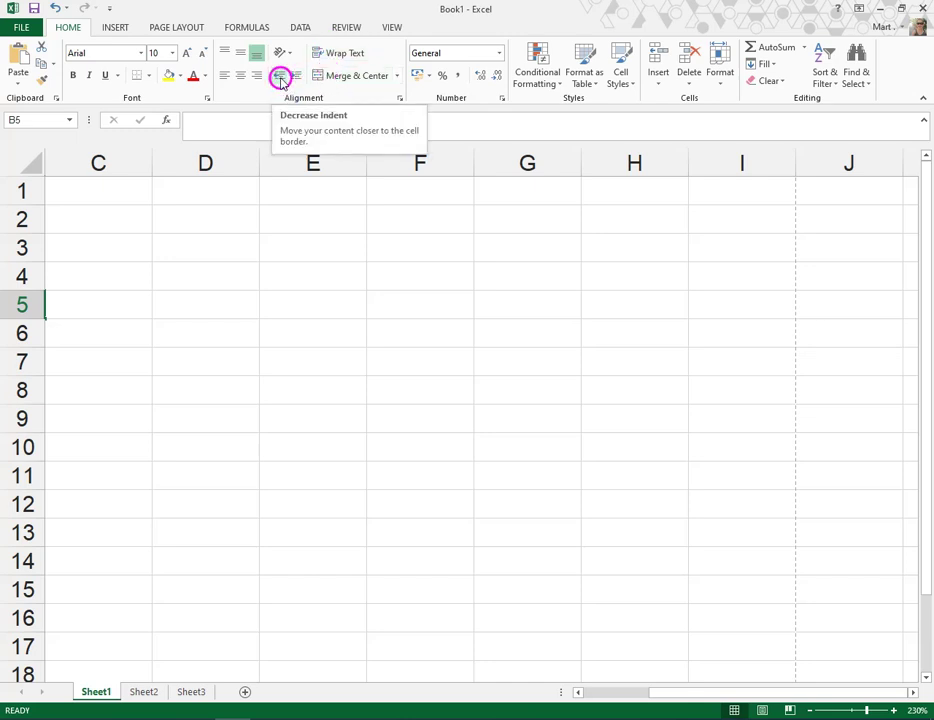
left_click(295, 76)
left_click(284, 78)
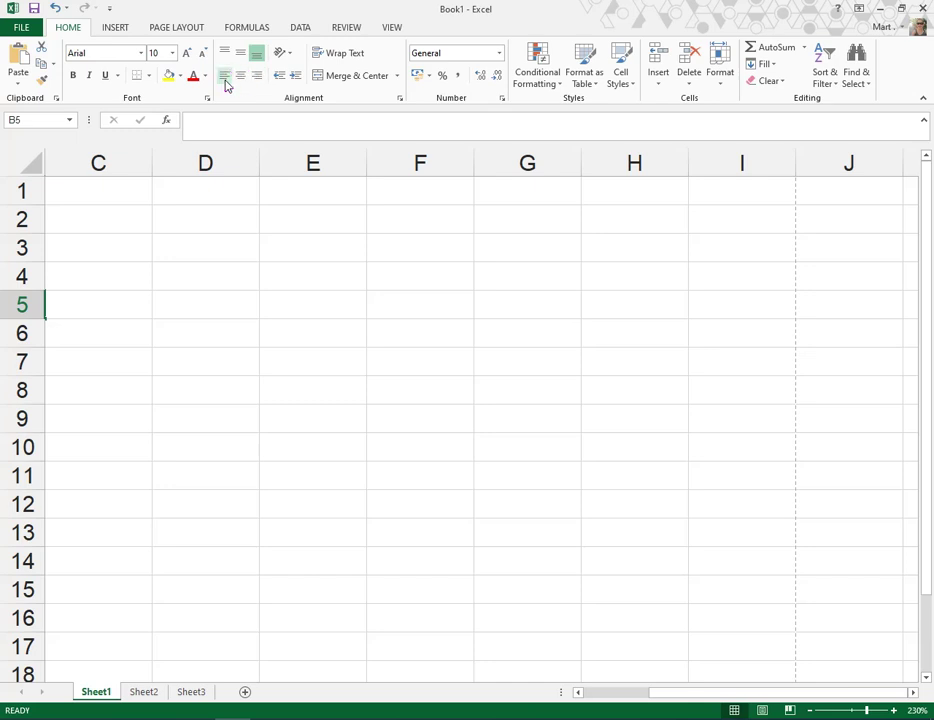
Step: Enter TYPE TEXT in cell C2 and select that cell again
left_click(92, 217)
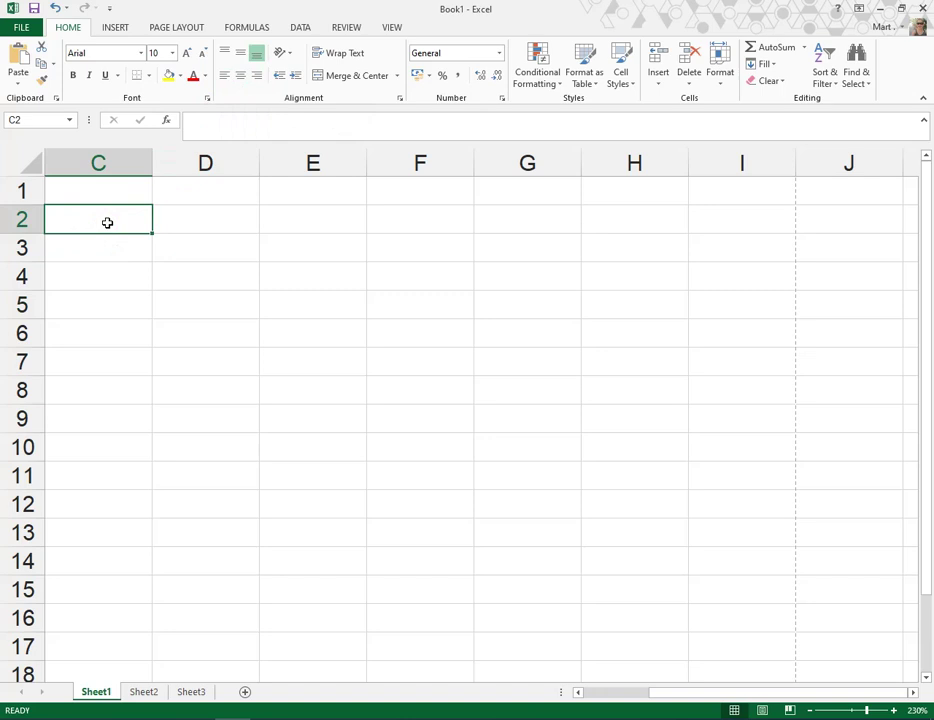
type("TYPE TEXT")
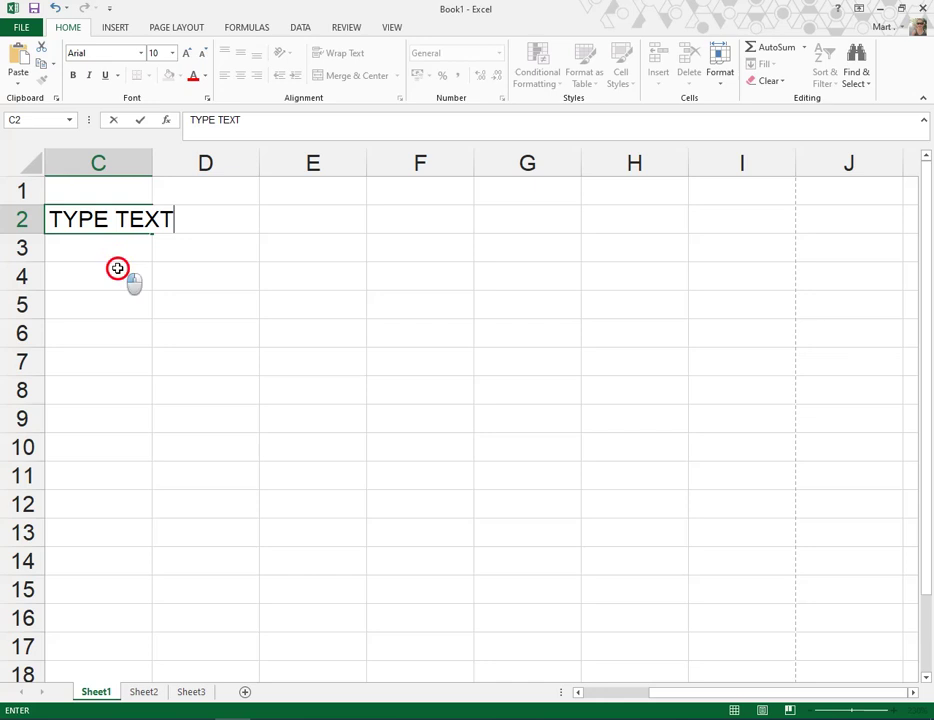
left_click(119, 267)
left_click(127, 226)
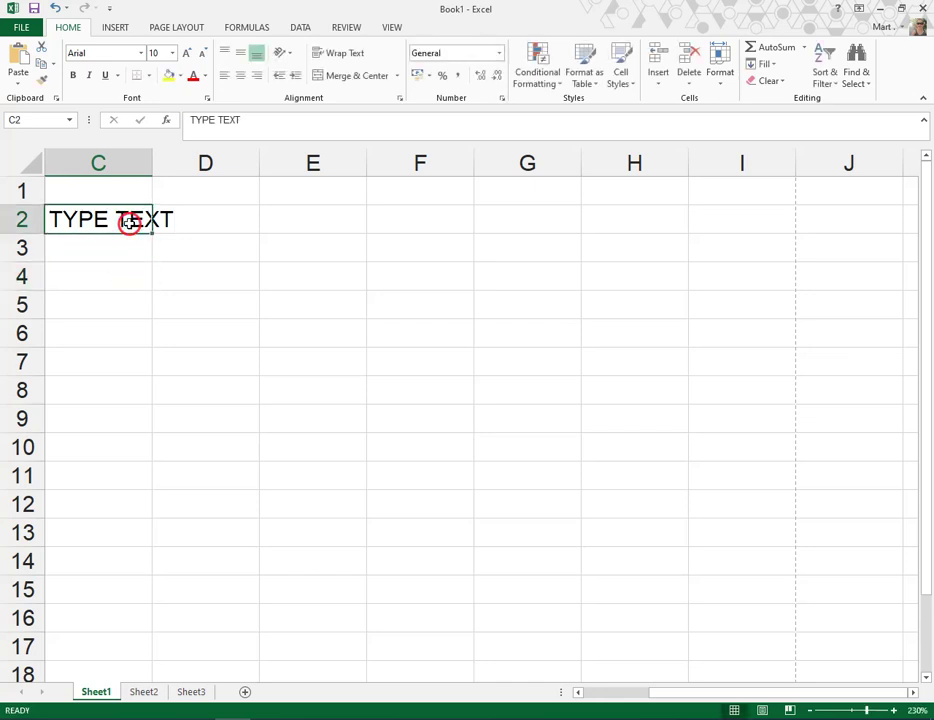
Step: Try center and right alignment on the text in C2, and finish with it left-aligned
left_click(239, 77)
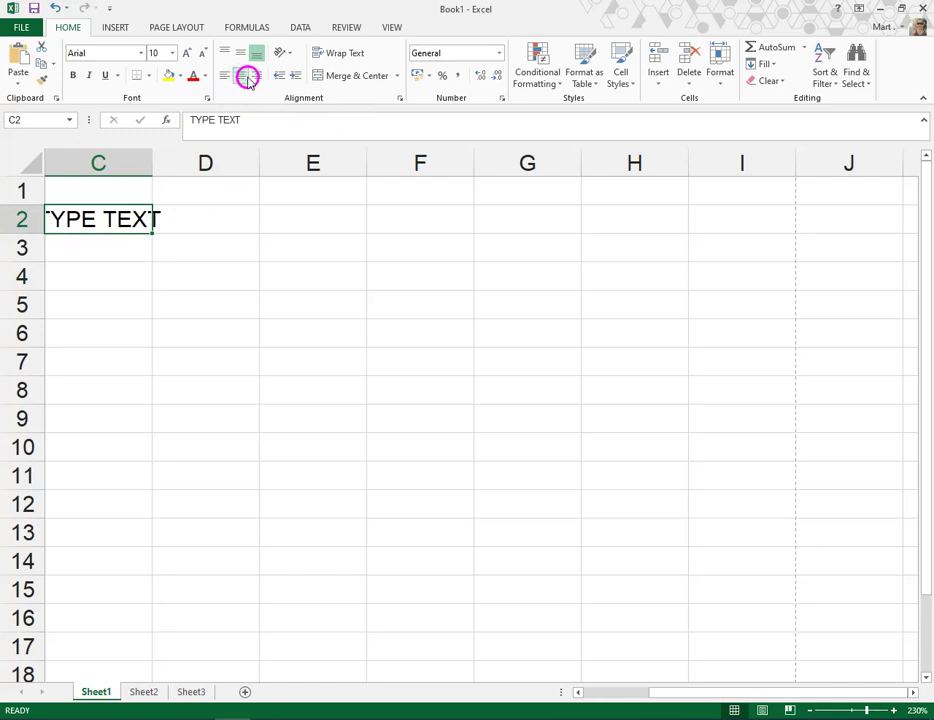
left_click(256, 80)
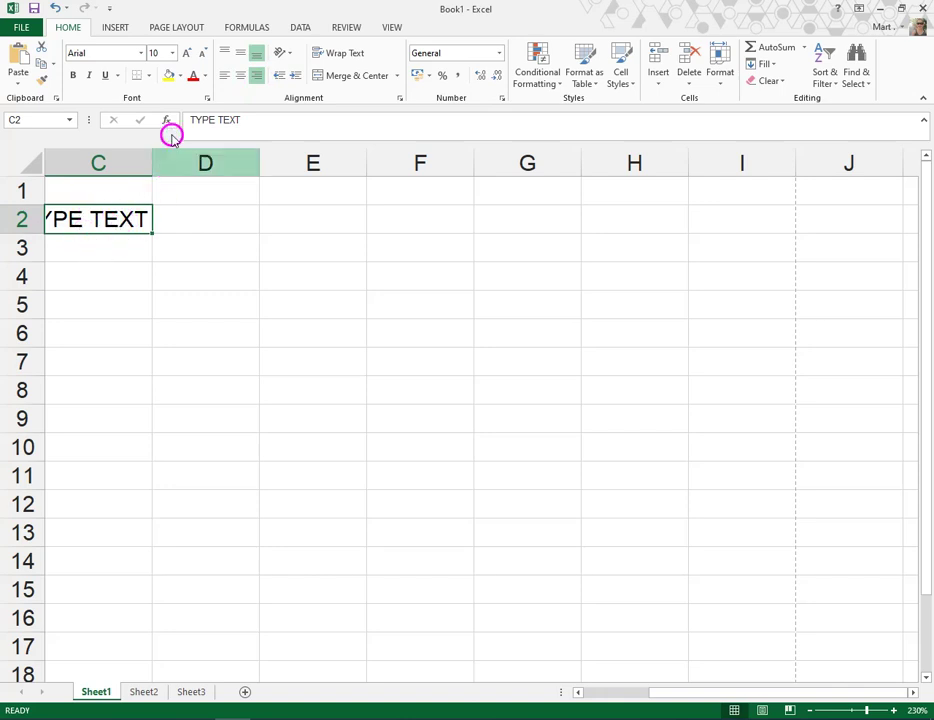
left_click(223, 78)
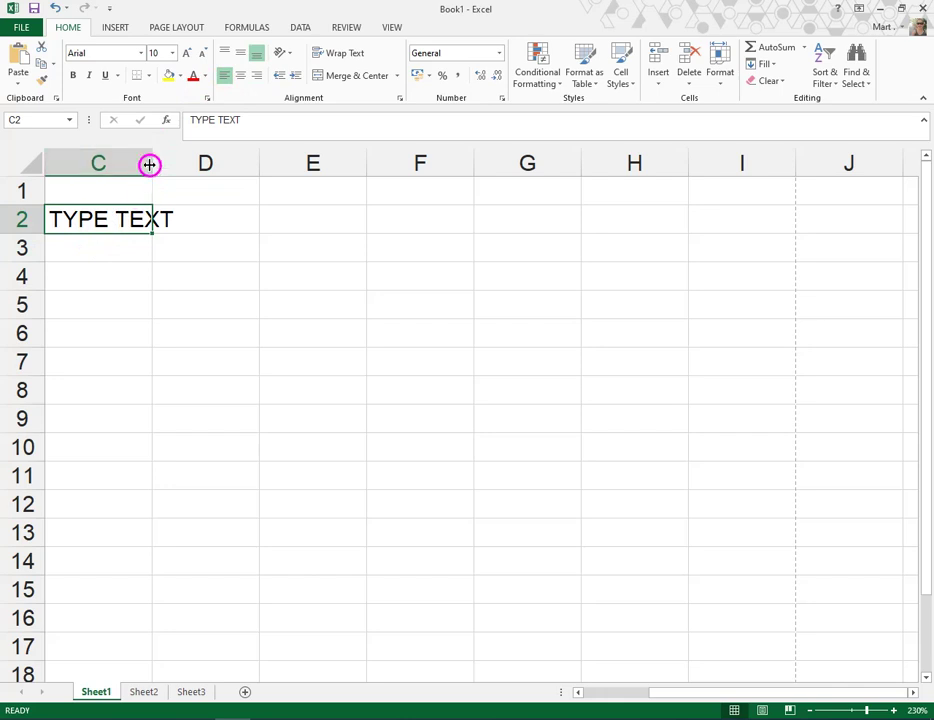
Step: Widen column C by hand so that the text in C2 fits inside the cell
left_click(626, 694)
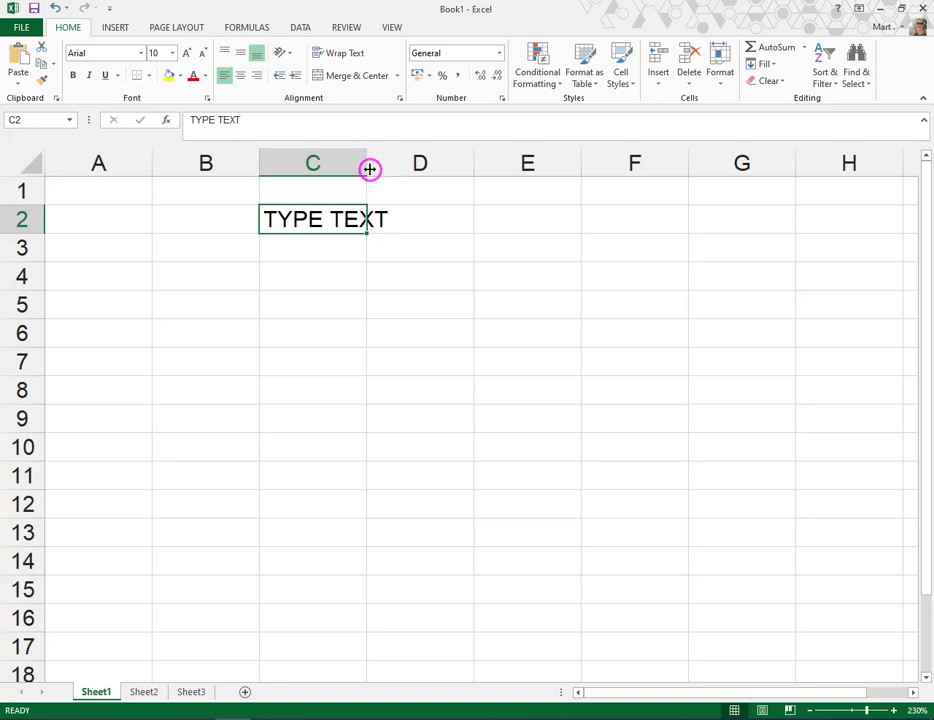
left_click(395, 283)
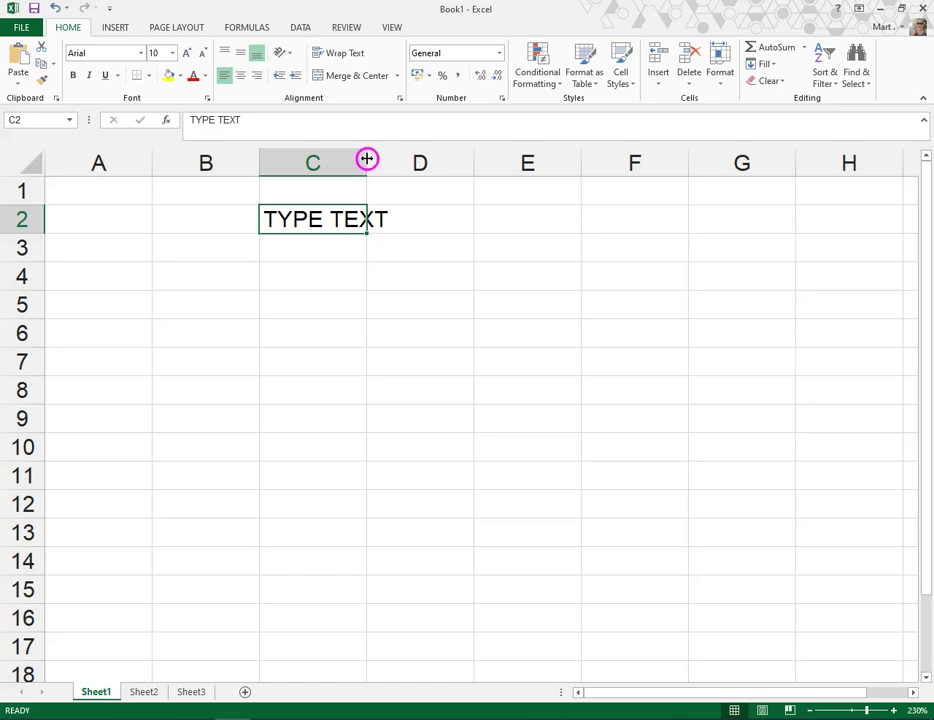
left_click_drag(367, 158, 427, 155)
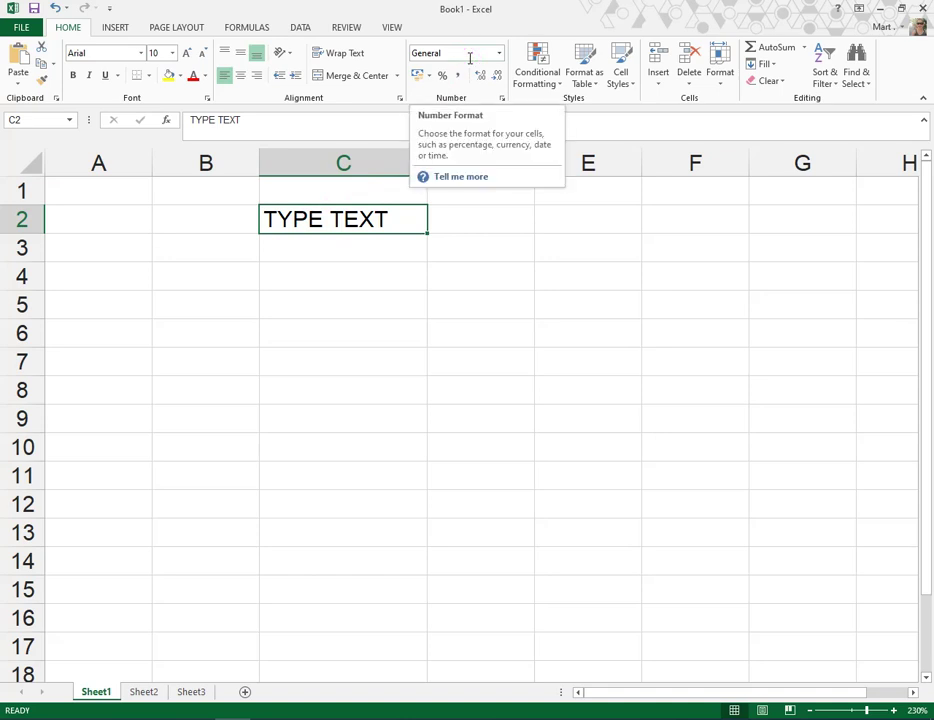
Step: AutoFit the width of column C to the text in cell C2
left_click(722, 78)
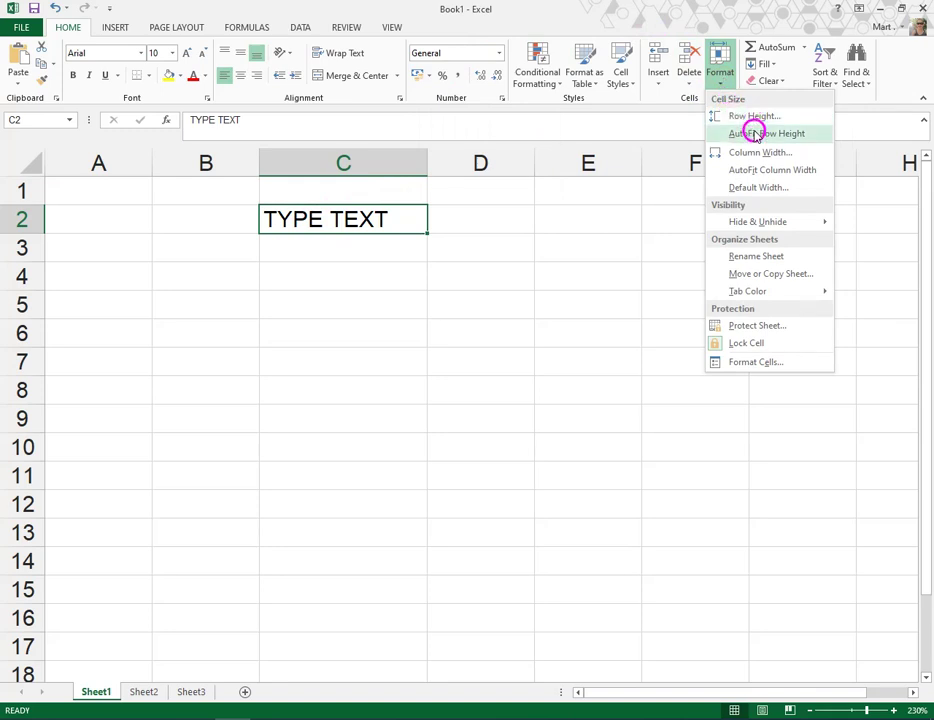
left_click(799, 171)
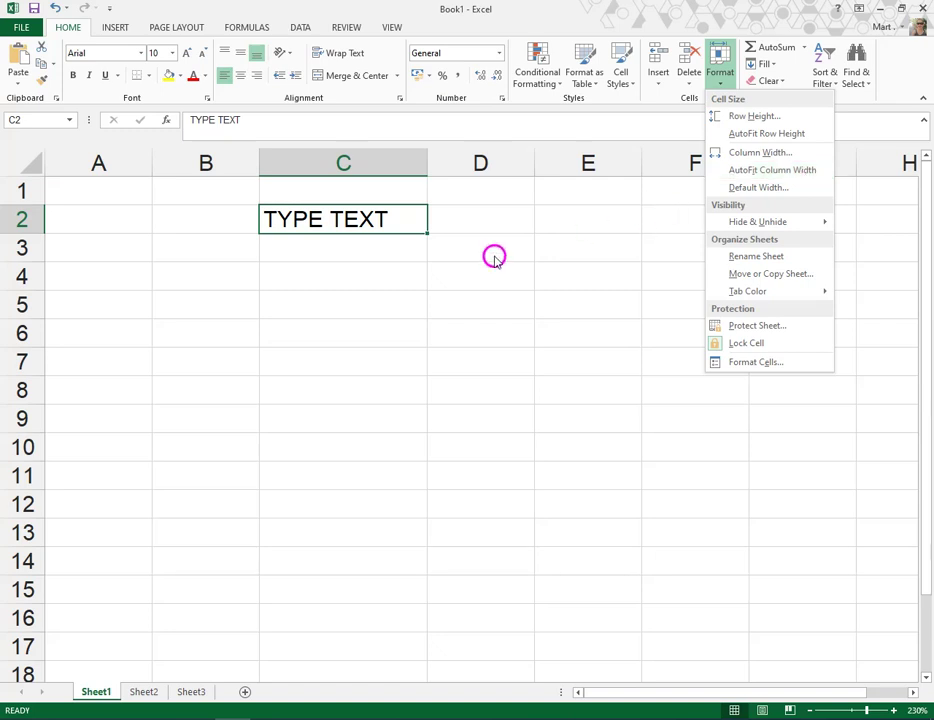
left_click(425, 265)
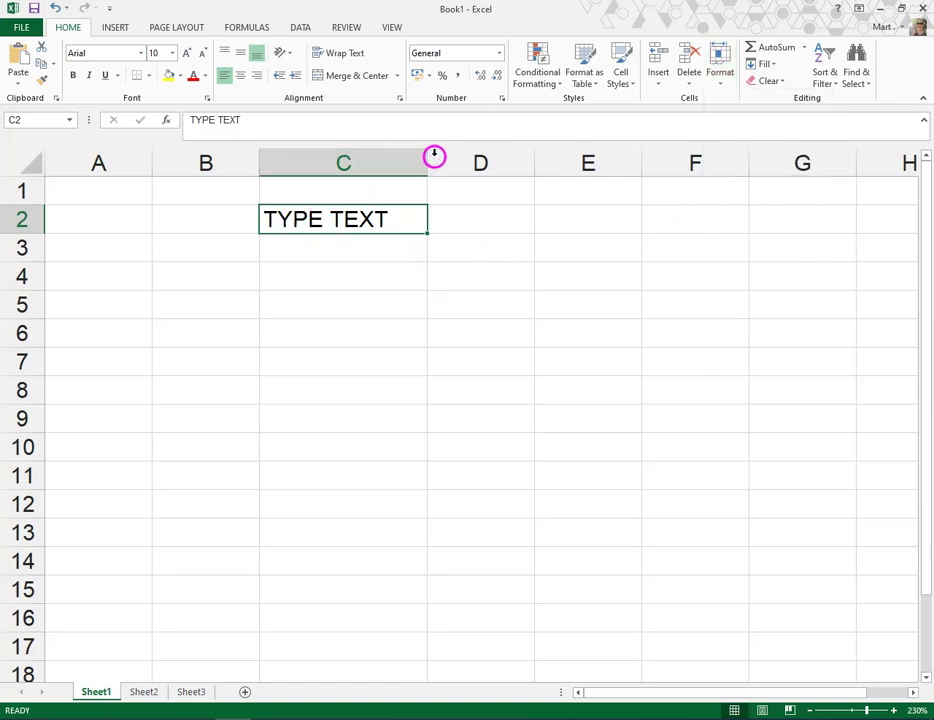
left_click(724, 78)
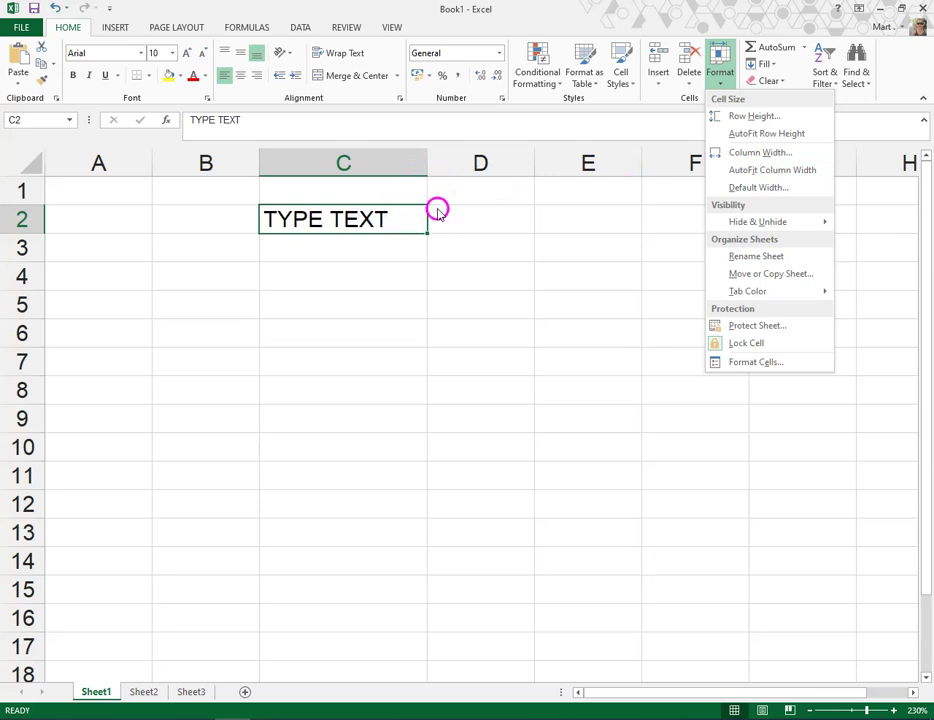
left_click(790, 171)
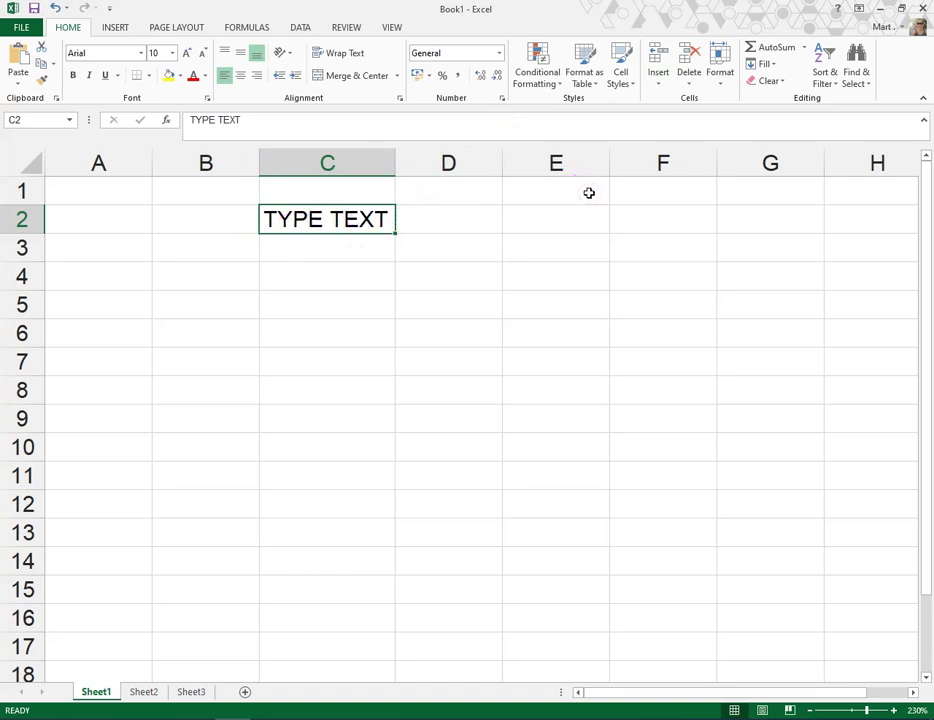
Step: Look through the number formats available for cell C2, keeping the General format
left_click(472, 112)
left_click(501, 55)
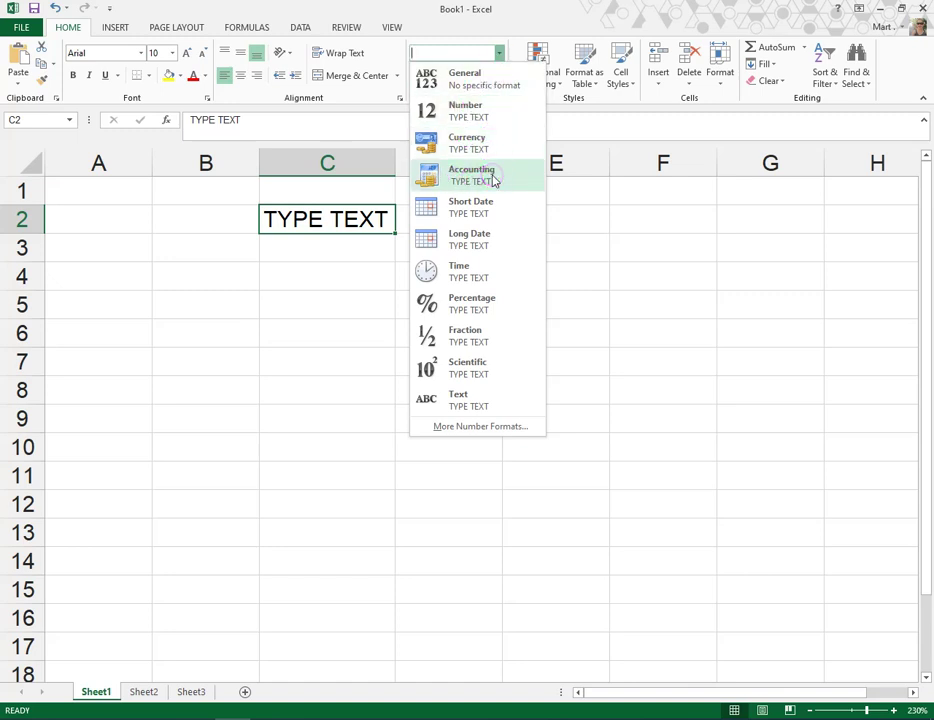
left_click(567, 302)
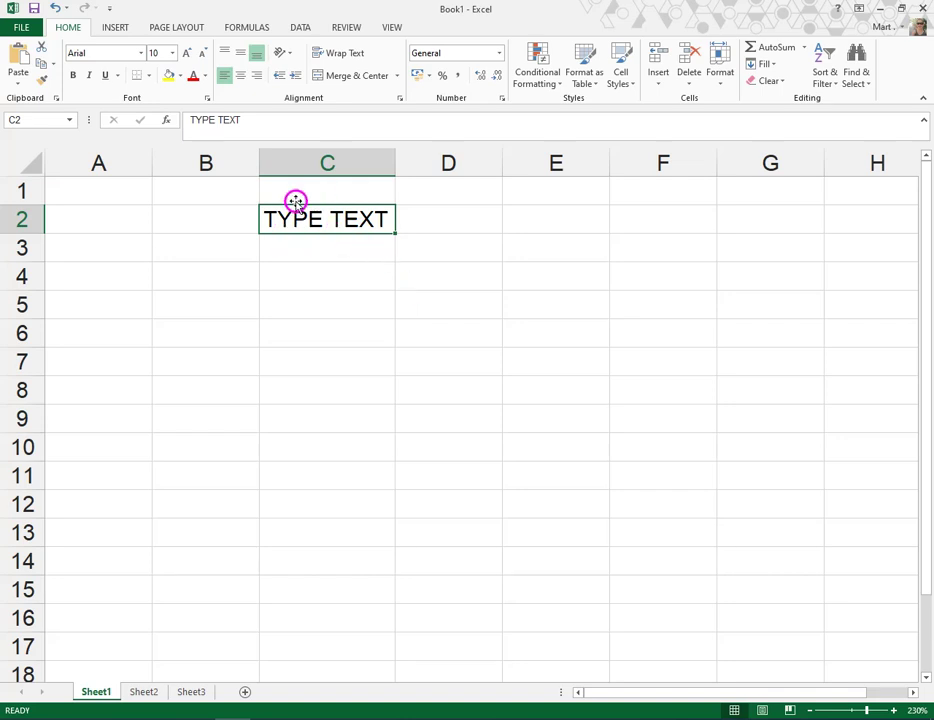
left_click(381, 222)
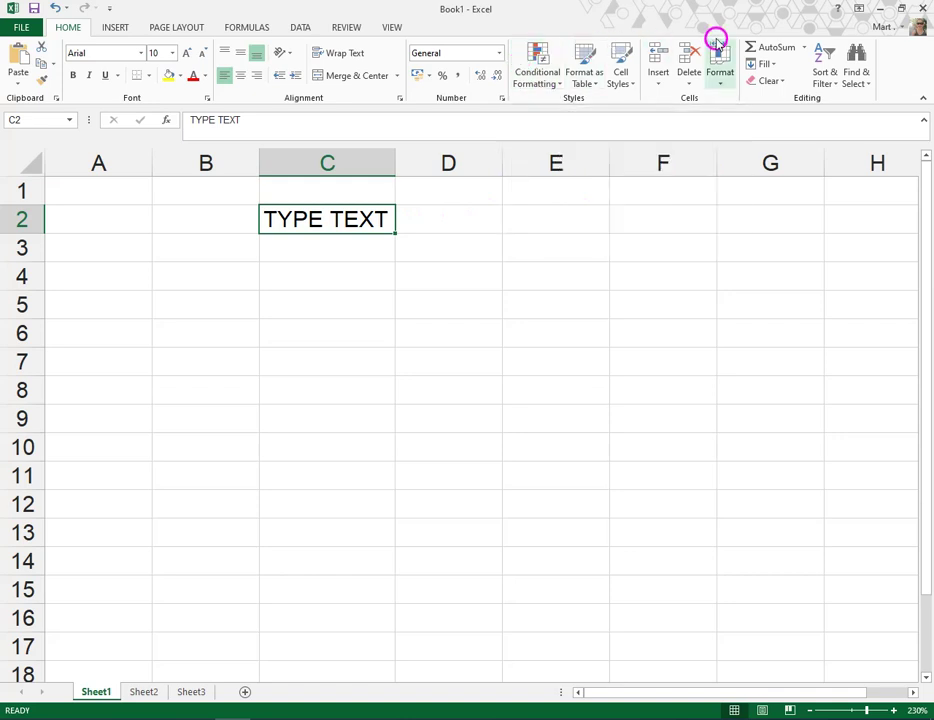
Step: Examine the Custom Sort choices for column, sort basis and order, and cancel the sort
left_click(832, 82)
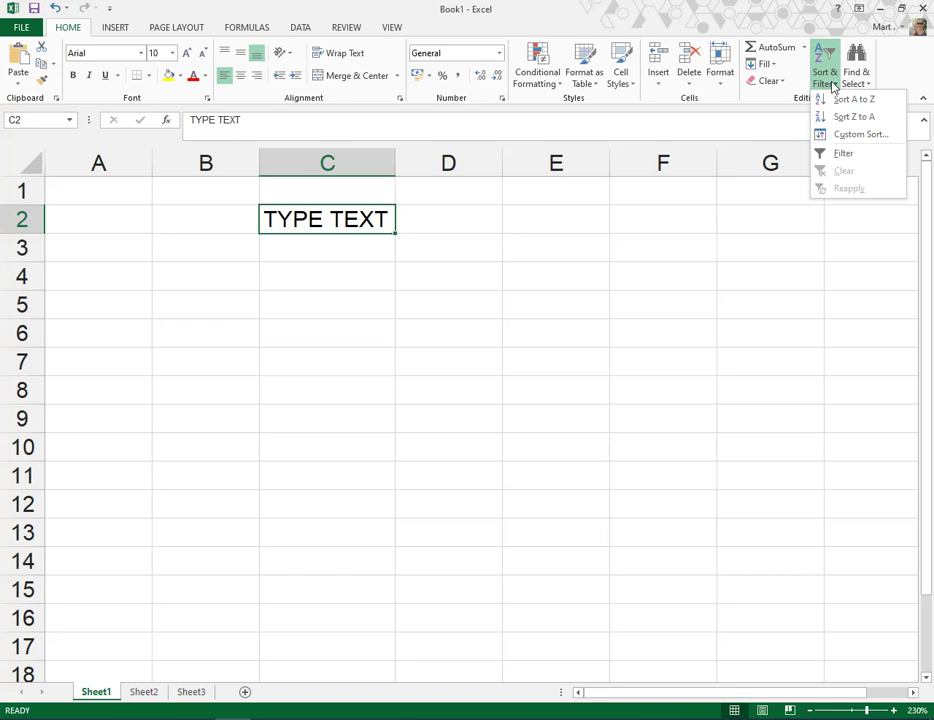
left_click(877, 139)
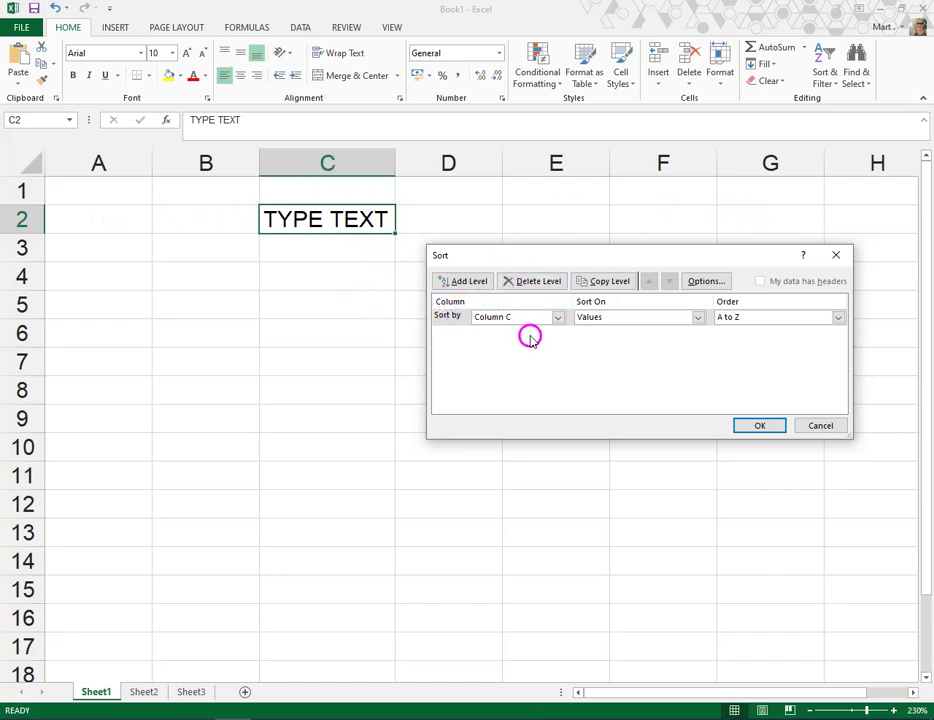
left_click(558, 317)
left_click(558, 317)
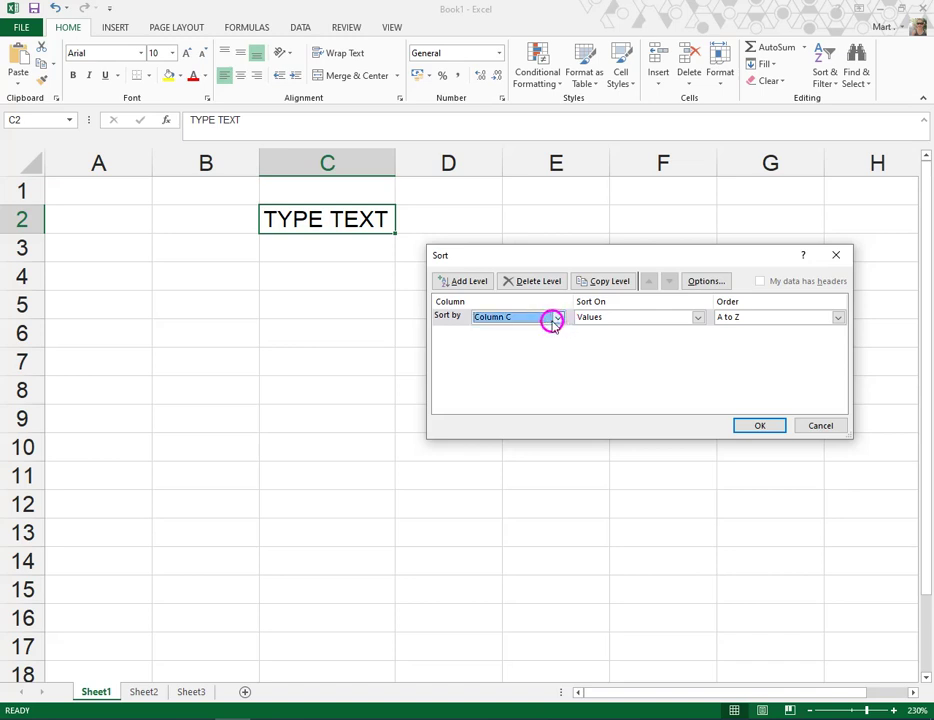
left_click(550, 324)
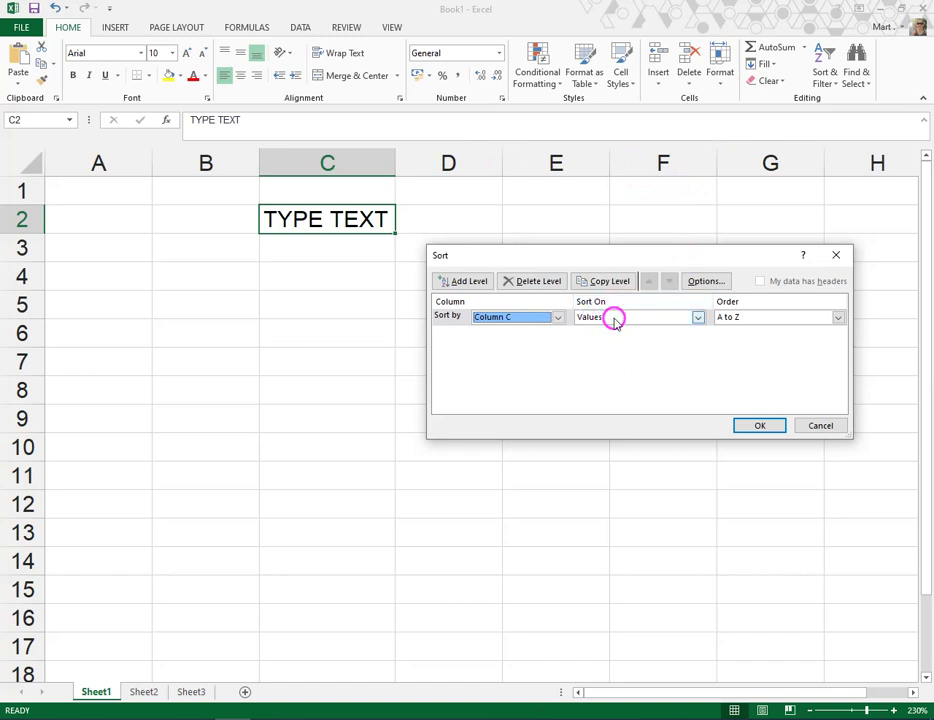
left_click(615, 318)
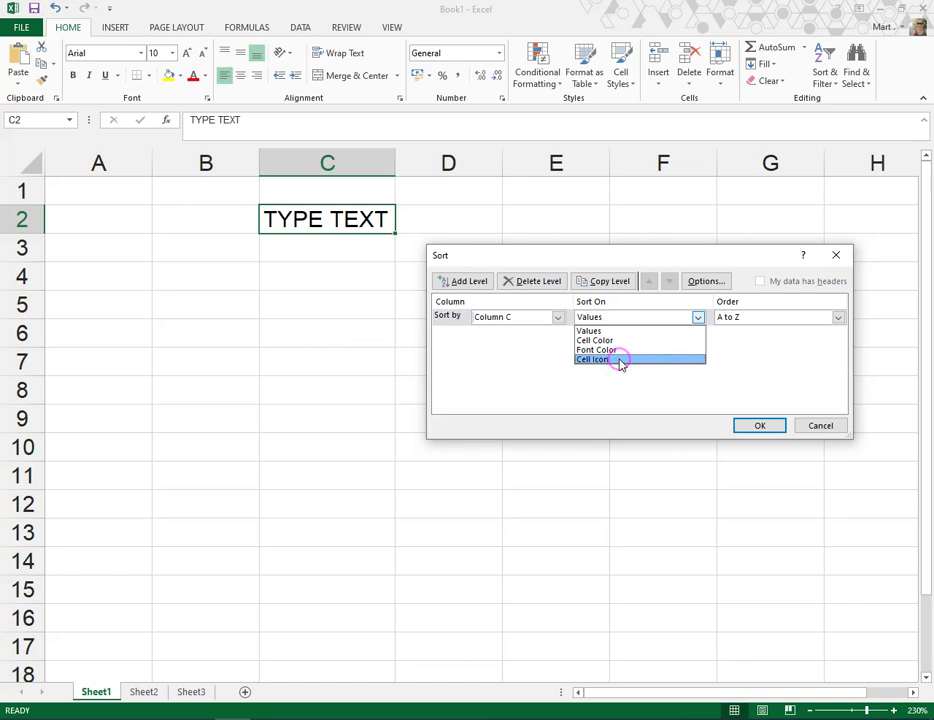
left_click(697, 317)
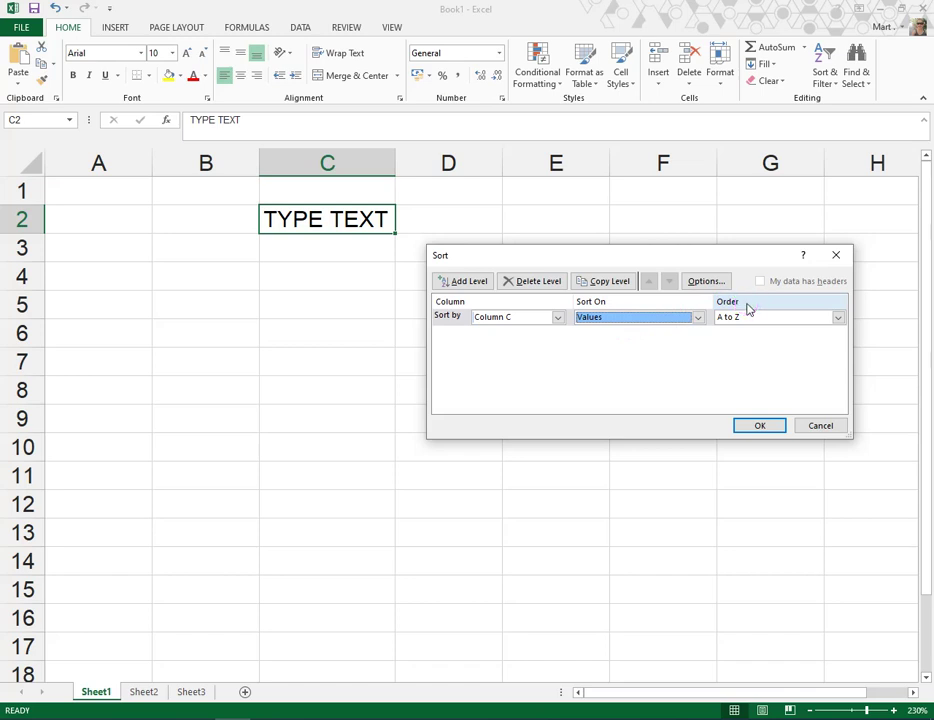
left_click(836, 317)
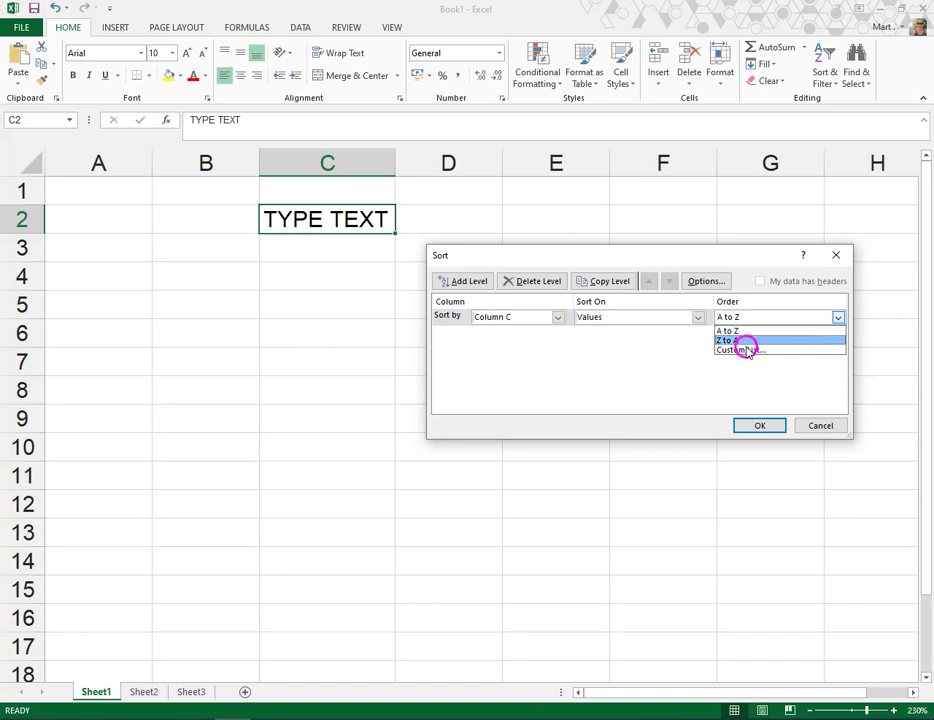
left_click(672, 362)
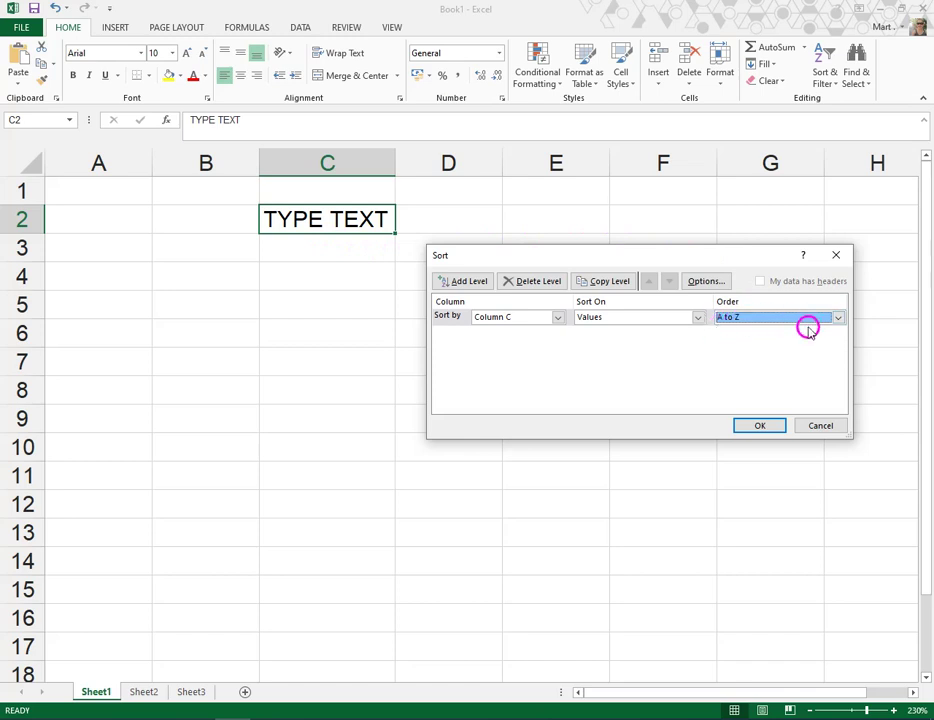
left_click(809, 425)
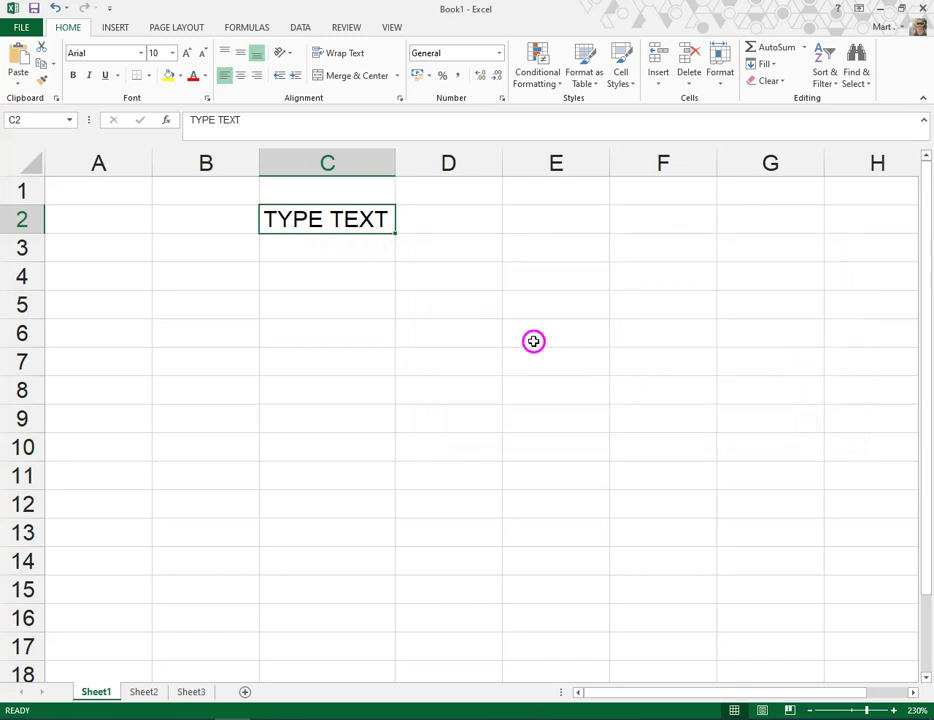
Step: Look over the commands for inserting objects, page setup, formulas, data and reviewing, including the list of AutoSum functions
left_click(114, 29)
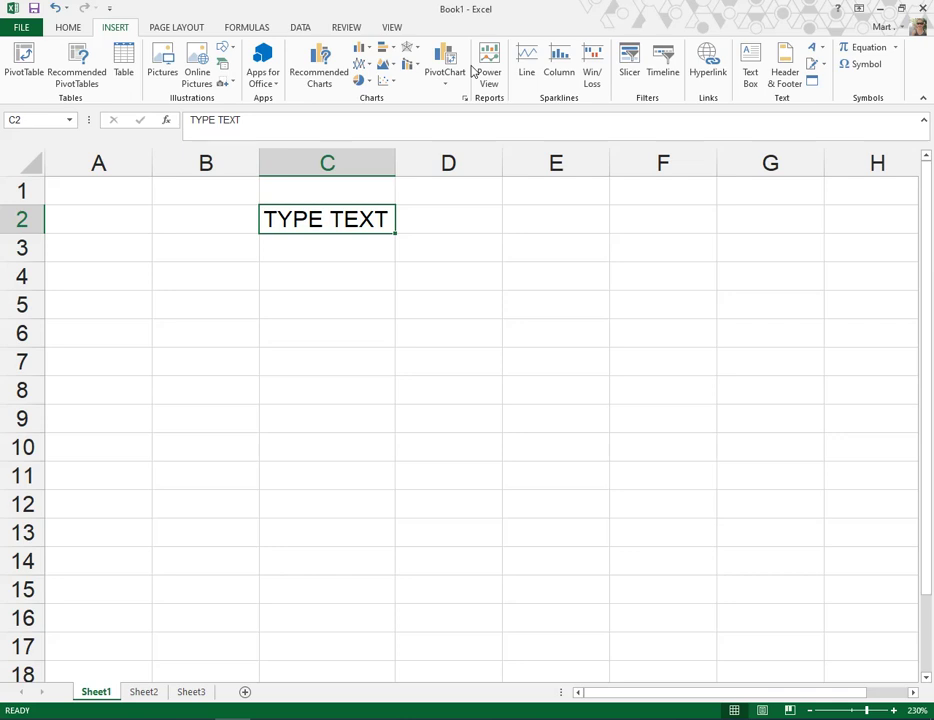
left_click(395, 69)
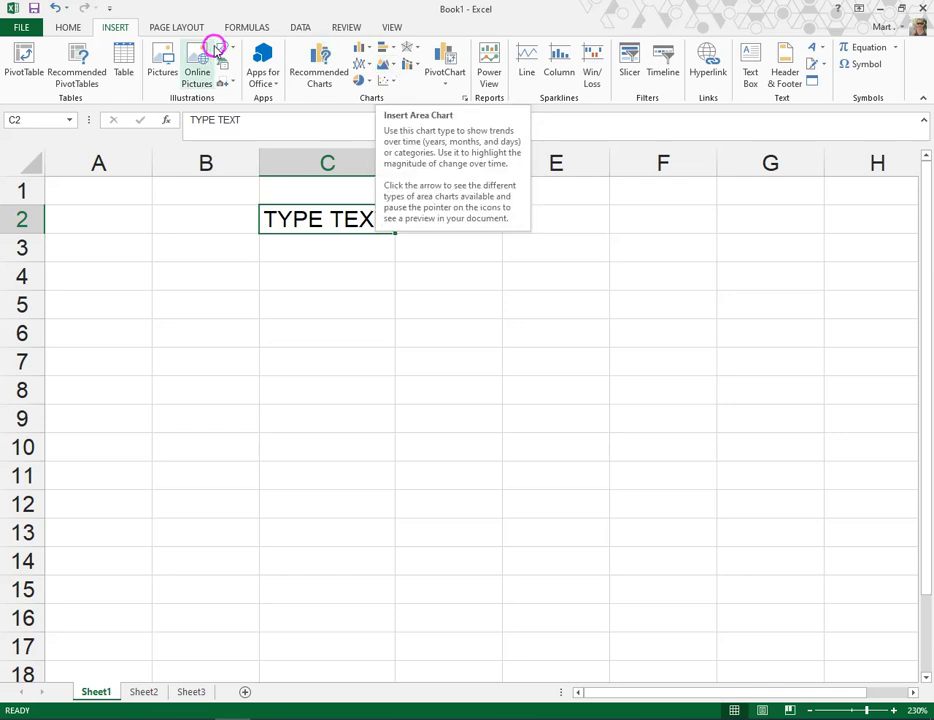
left_click(162, 27)
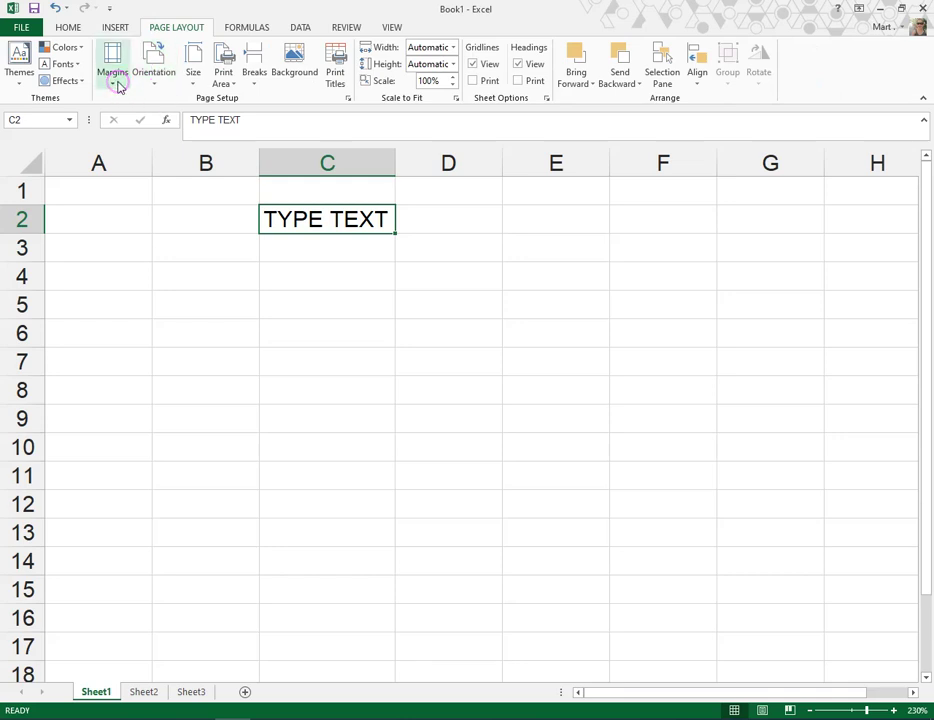
left_click(187, 86)
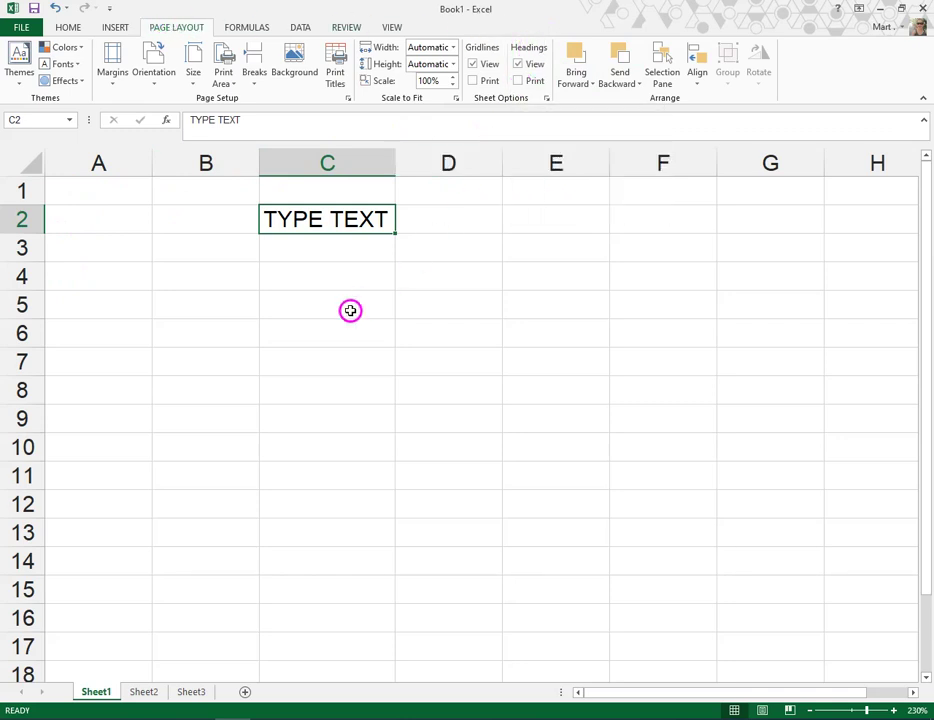
left_click(241, 29)
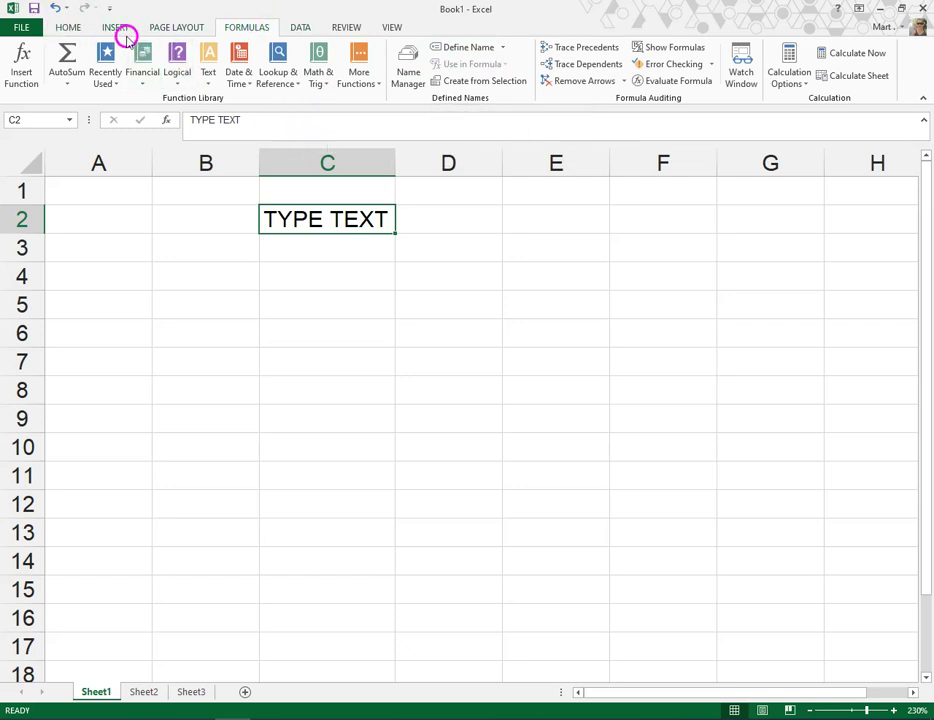
left_click(70, 77)
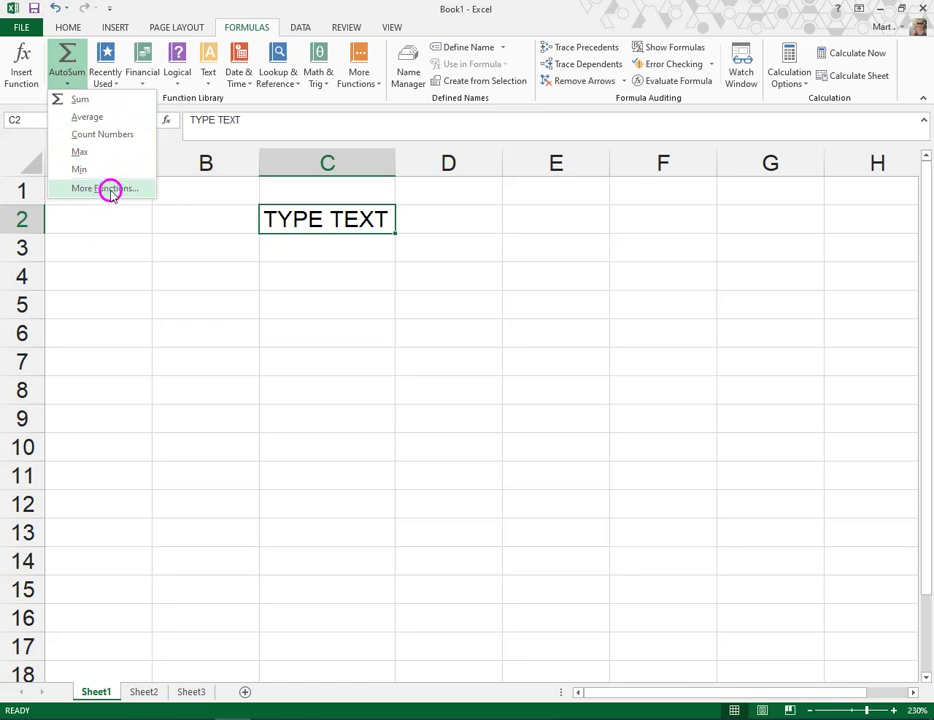
left_click(232, 216)
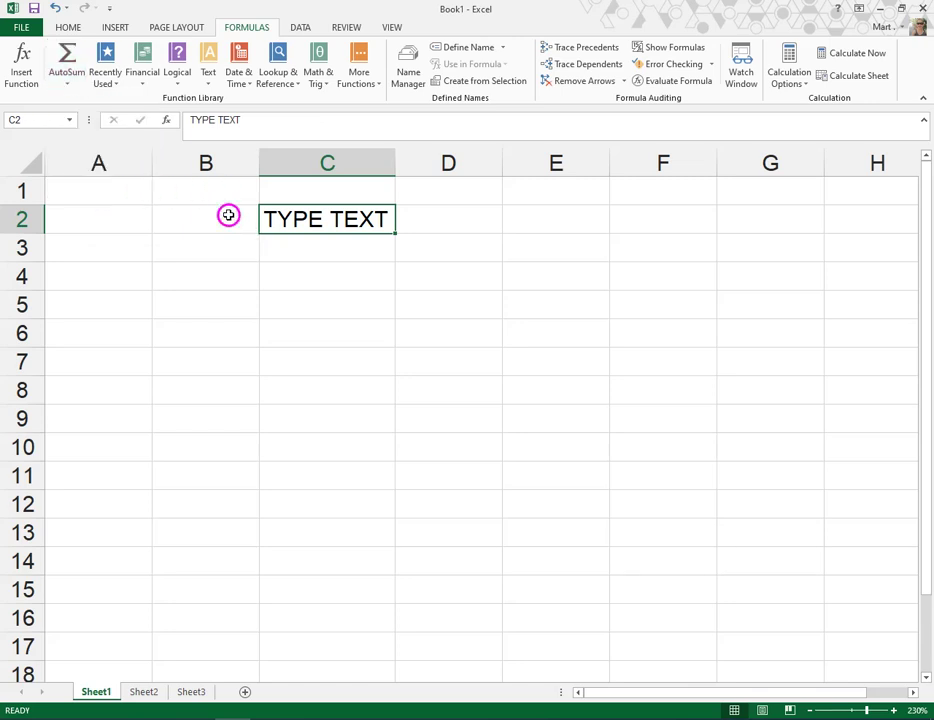
left_click(305, 28)
left_click(307, 30)
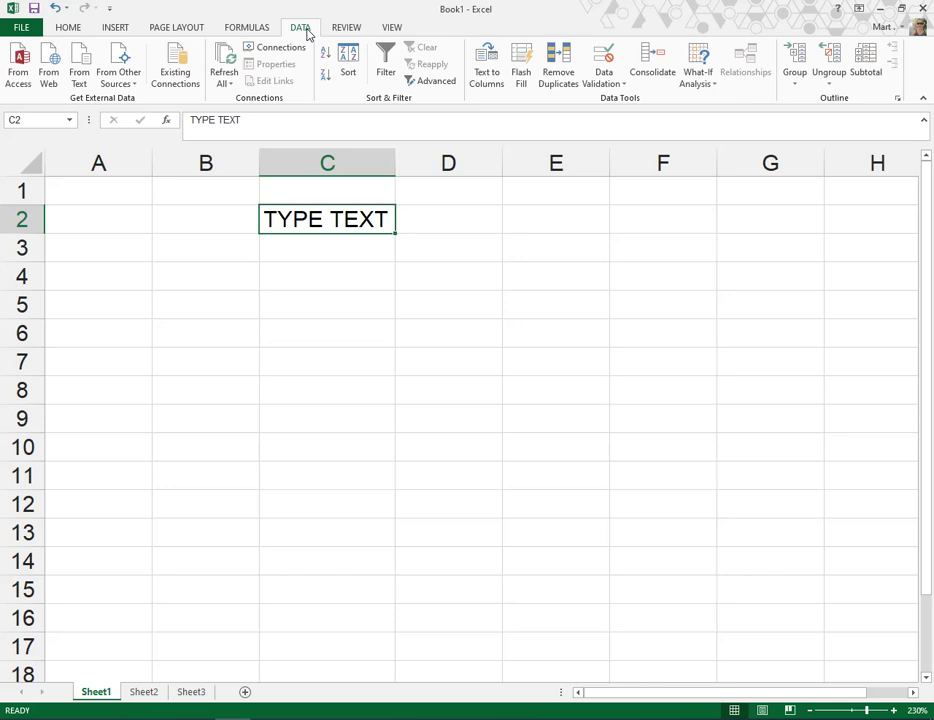
left_click(339, 29)
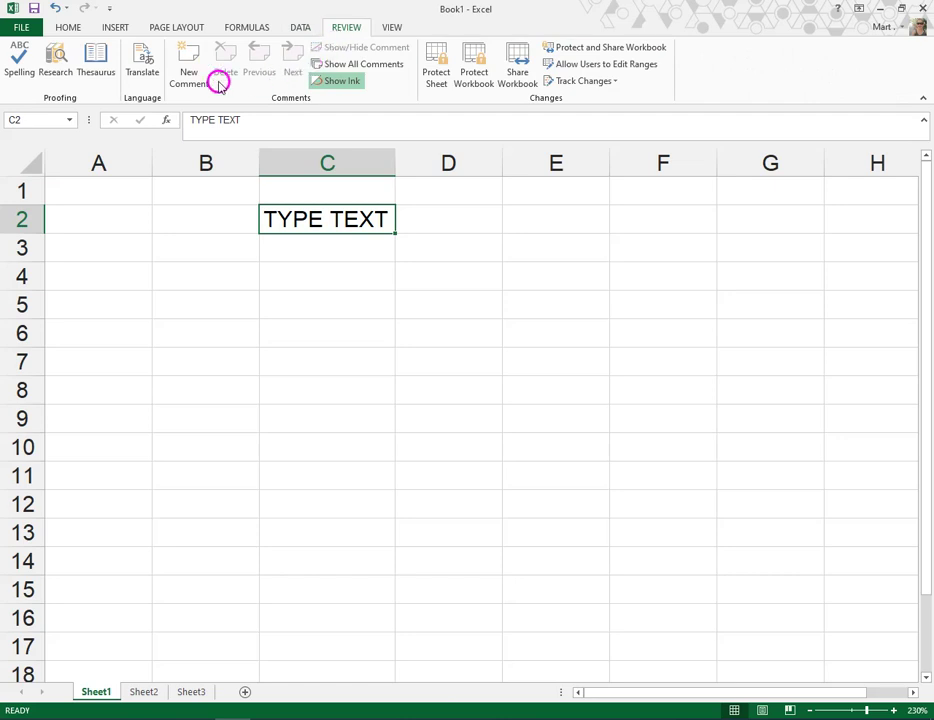
left_click(26, 58)
Step: Switch Sheet1 to Page Layout view and look down the page
left_click(388, 28)
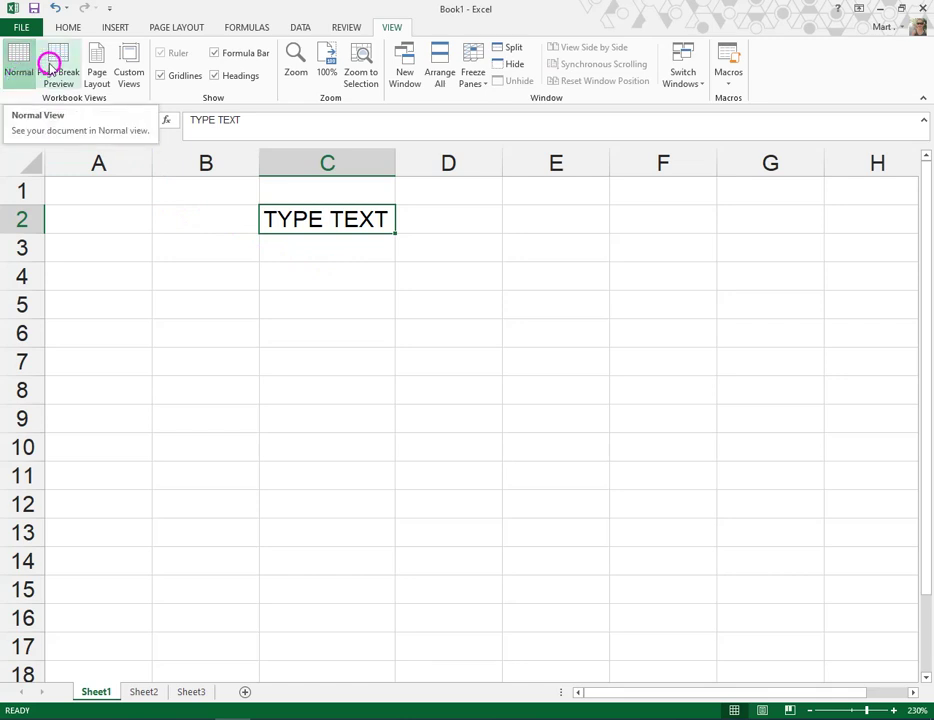
left_click(100, 78)
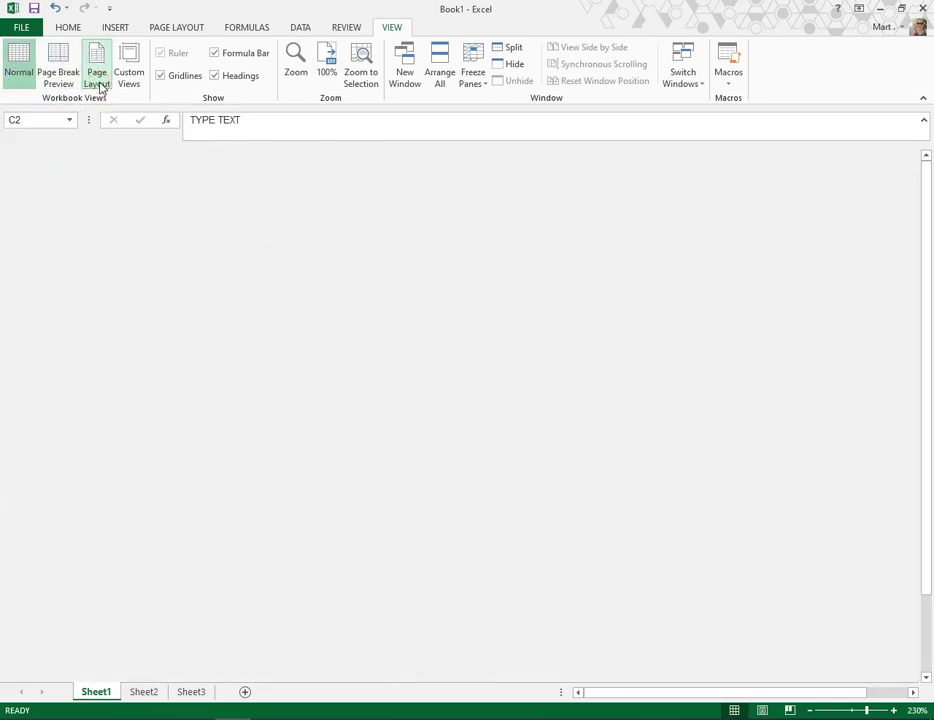
scroll(147, 230, "down", 8)
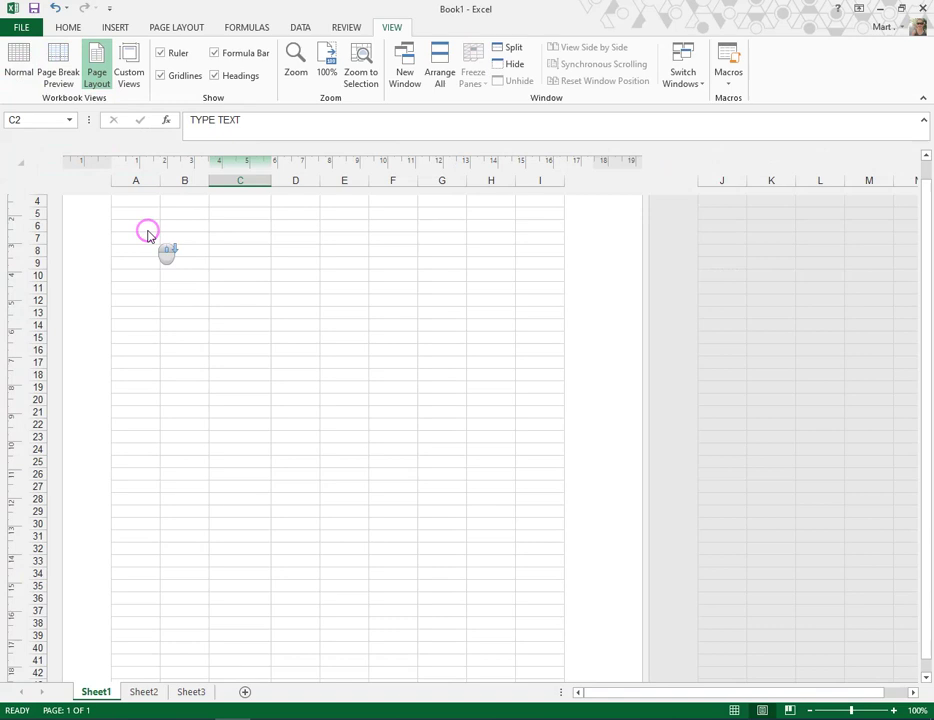
Step: Go back up to the start of the page and return Sheet1 to Normal view
scroll(275, 348, "down", 1)
scroll(277, 348, "up", 10)
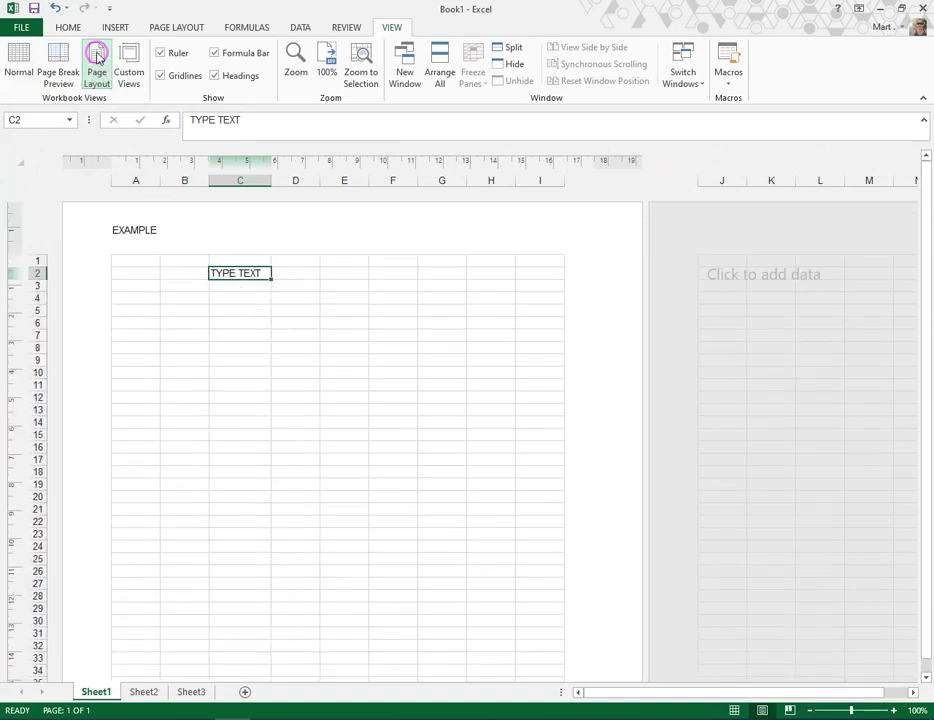
left_click(18, 64)
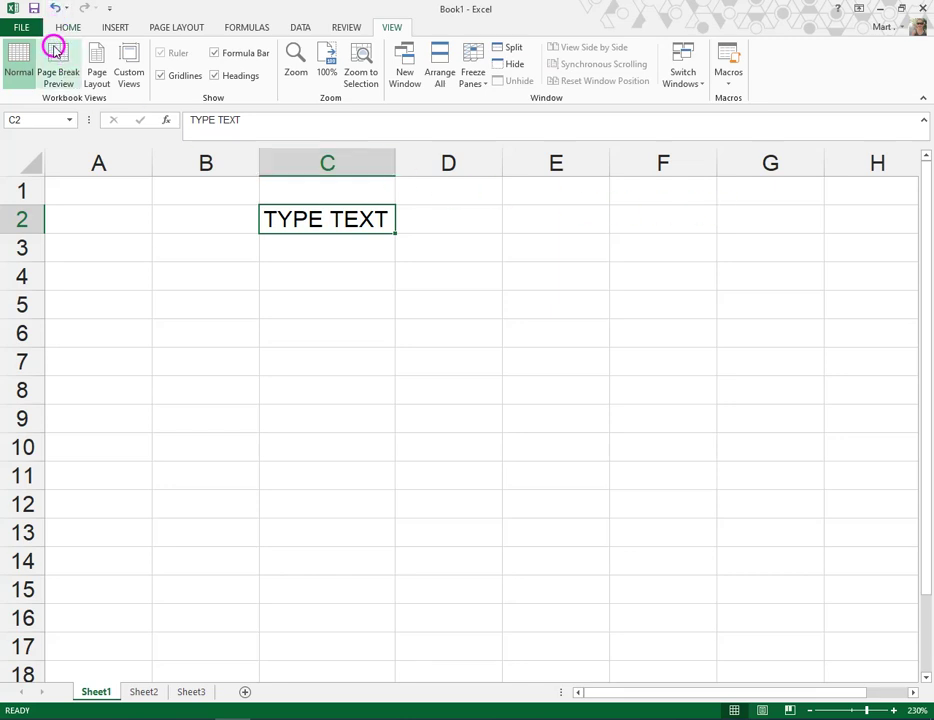
Step: Look over the workbook's Info page and the Save As locations for storing the file
left_click(22, 28)
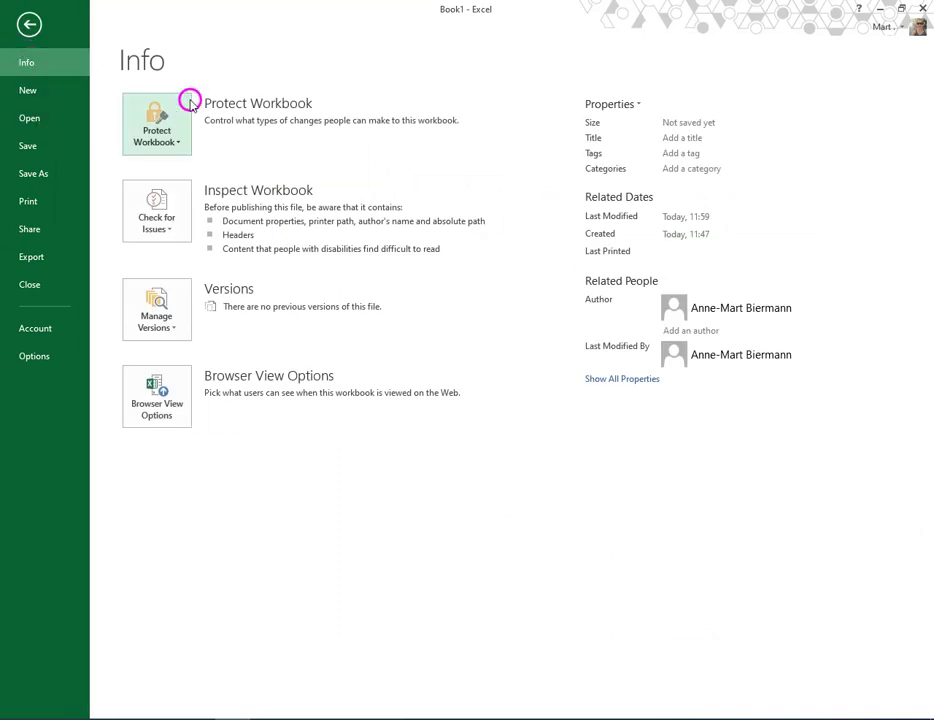
left_click(28, 24)
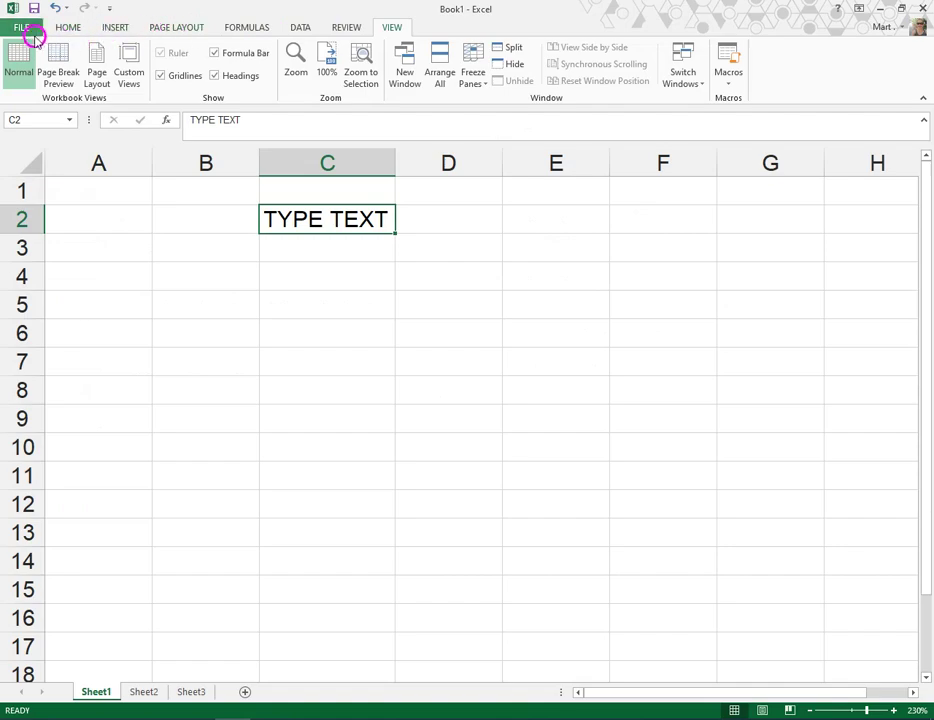
left_click(22, 30)
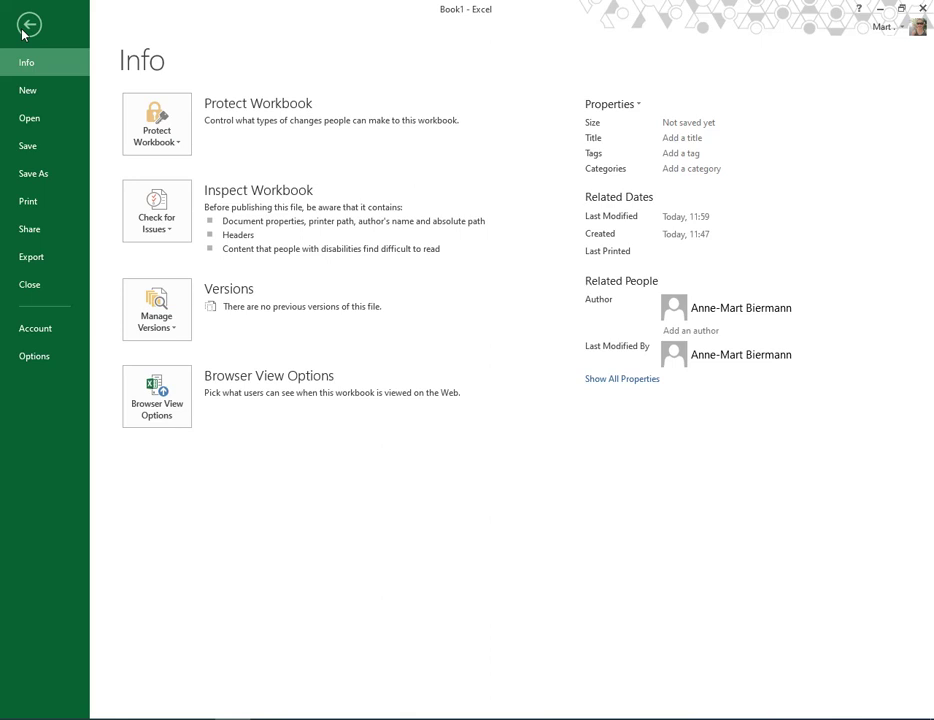
left_click(45, 177)
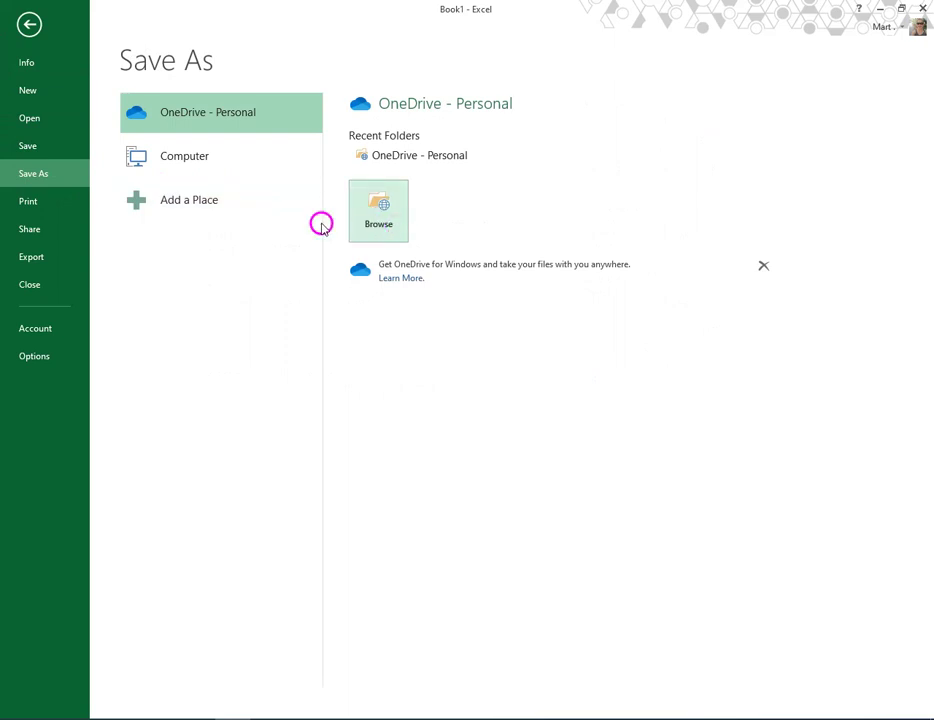
Step: Examine the print settings and page preview for Sheet1, and return to the worksheet with the Home commands showing
left_click(41, 214)
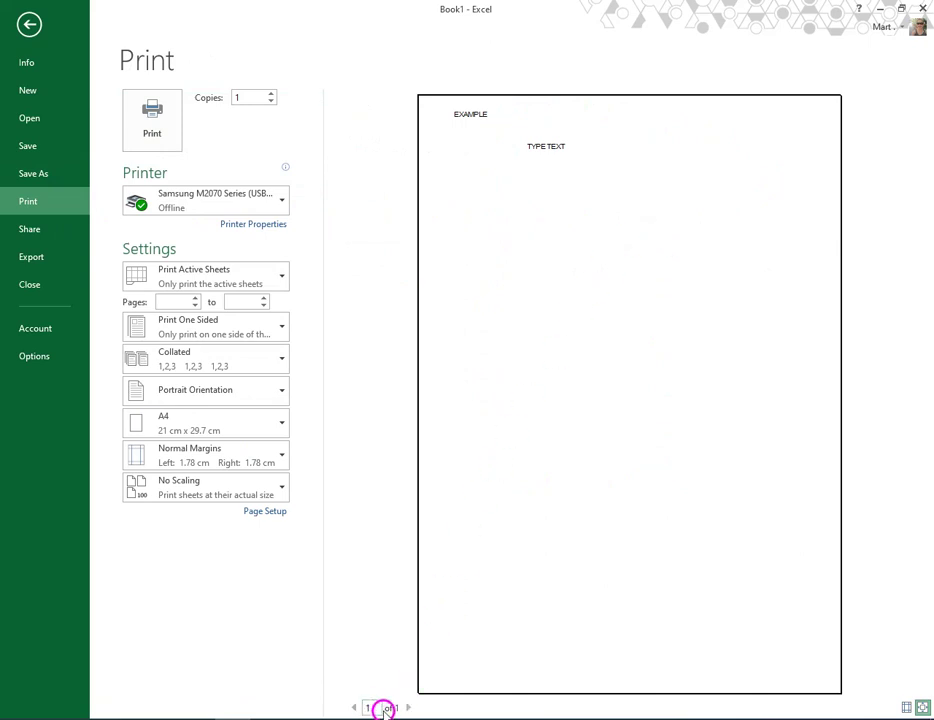
left_click(367, 594)
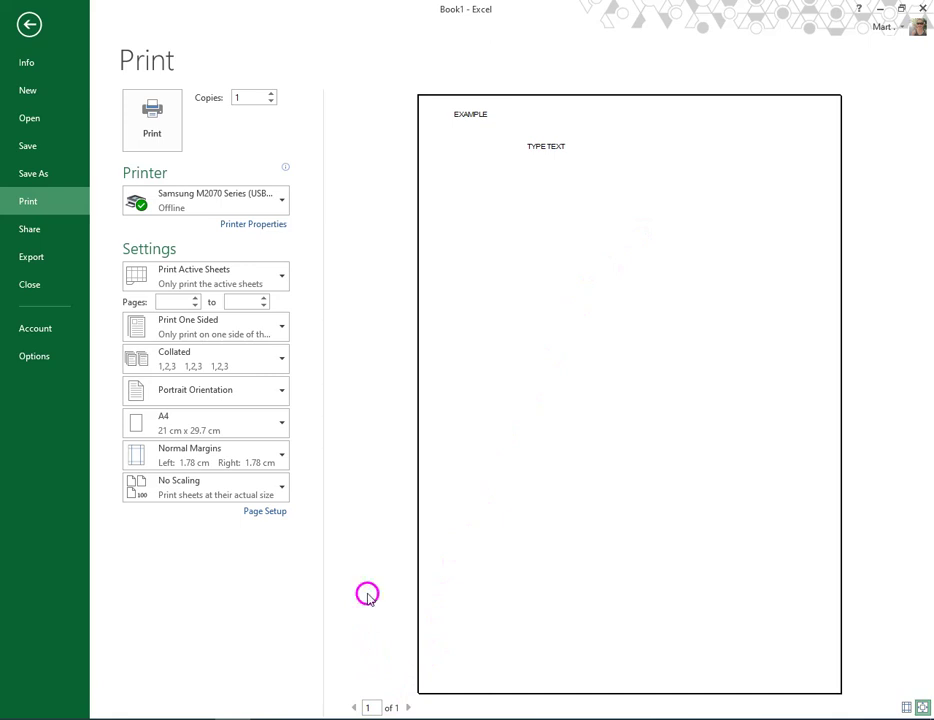
left_click(399, 680)
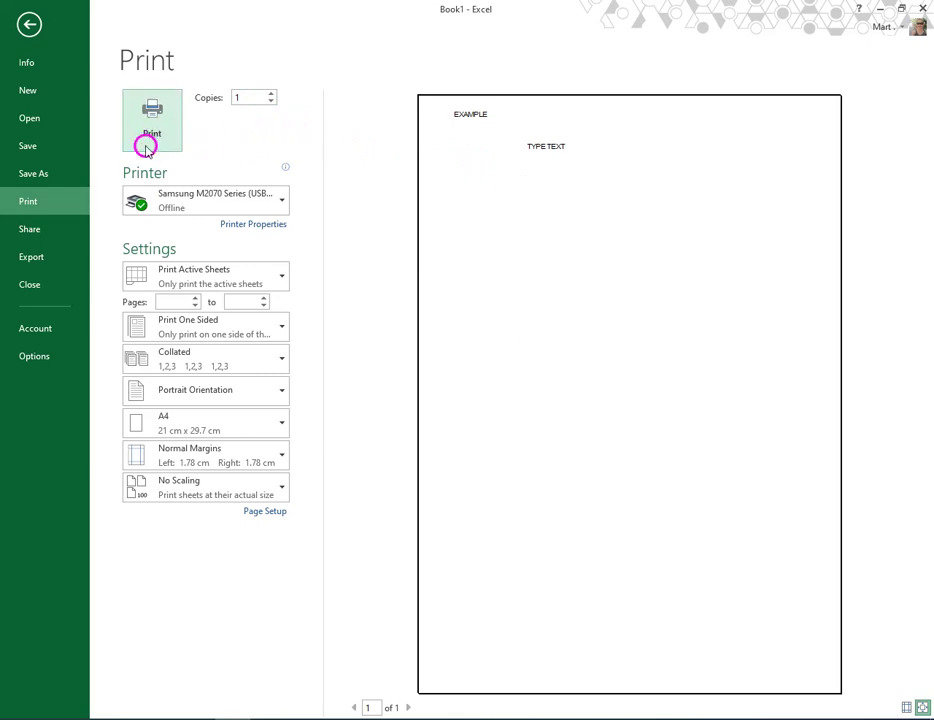
left_click(28, 23)
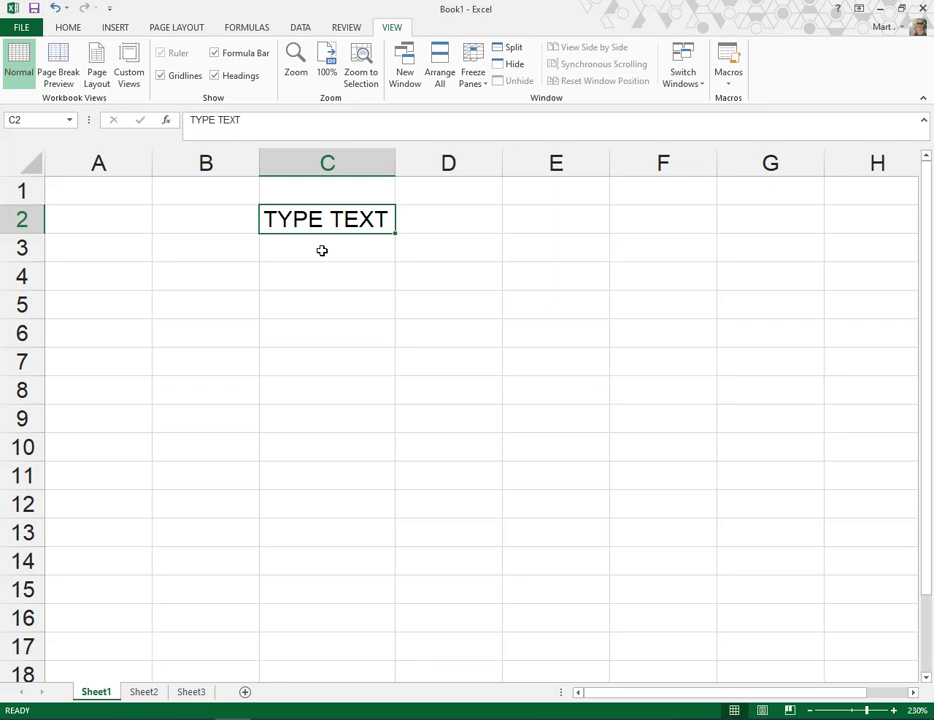
left_click(70, 28)
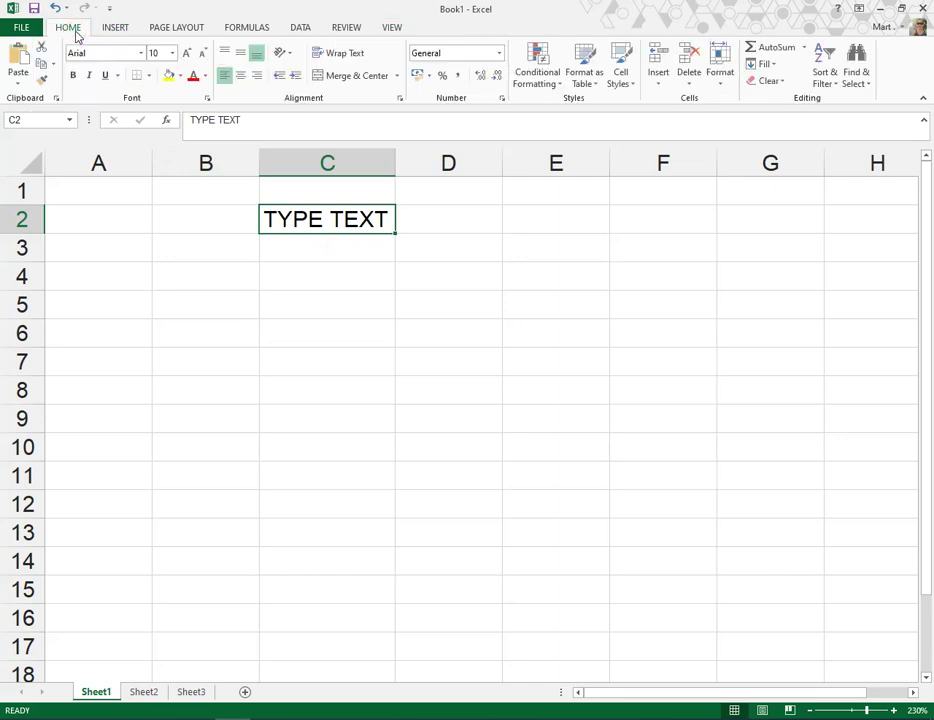